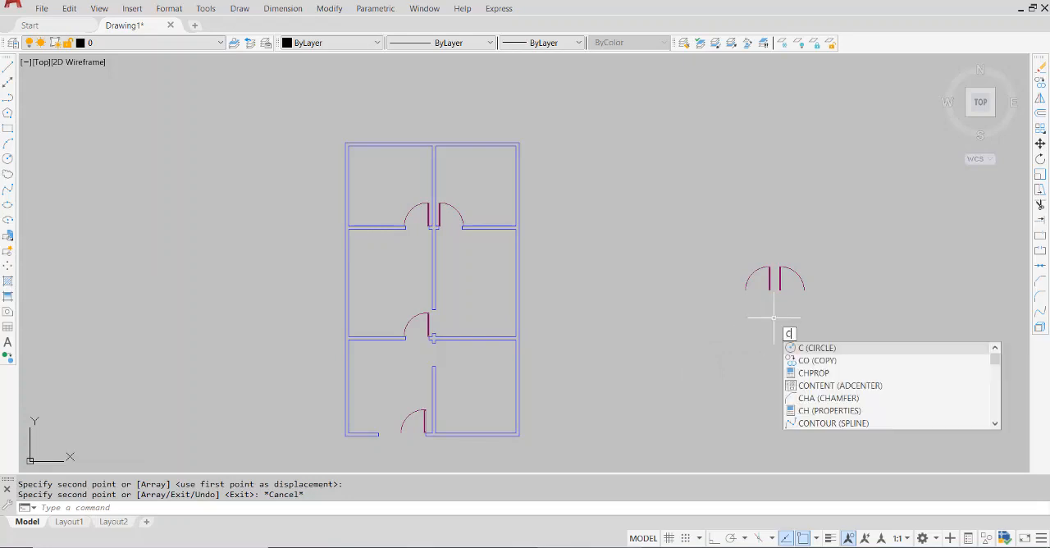
Copy the left spare door by its lower right leaf corner to the upper right corner of the central wall stub above the lower cross wall
key(Return)
scroll(773, 317, up, 5)
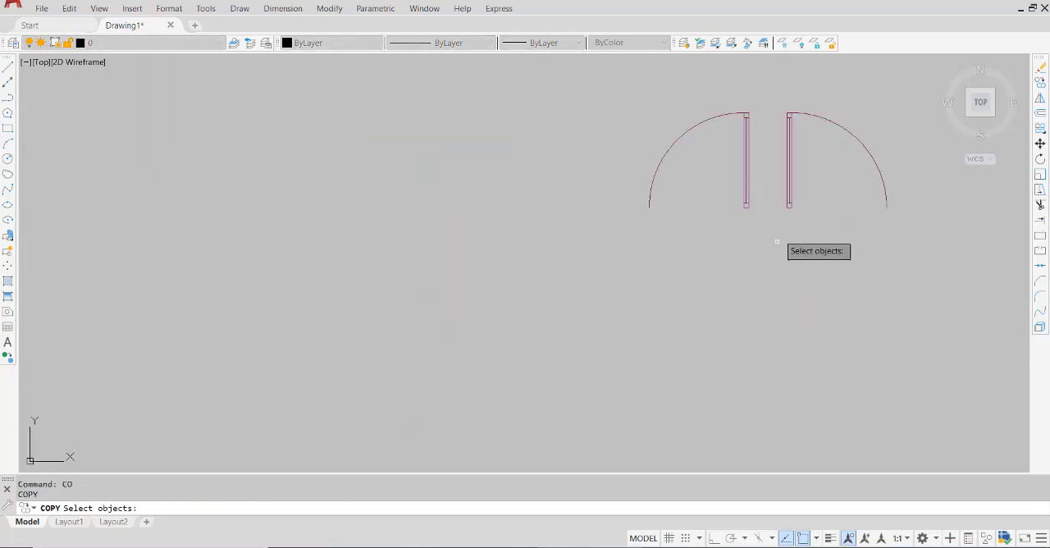
click(765, 95)
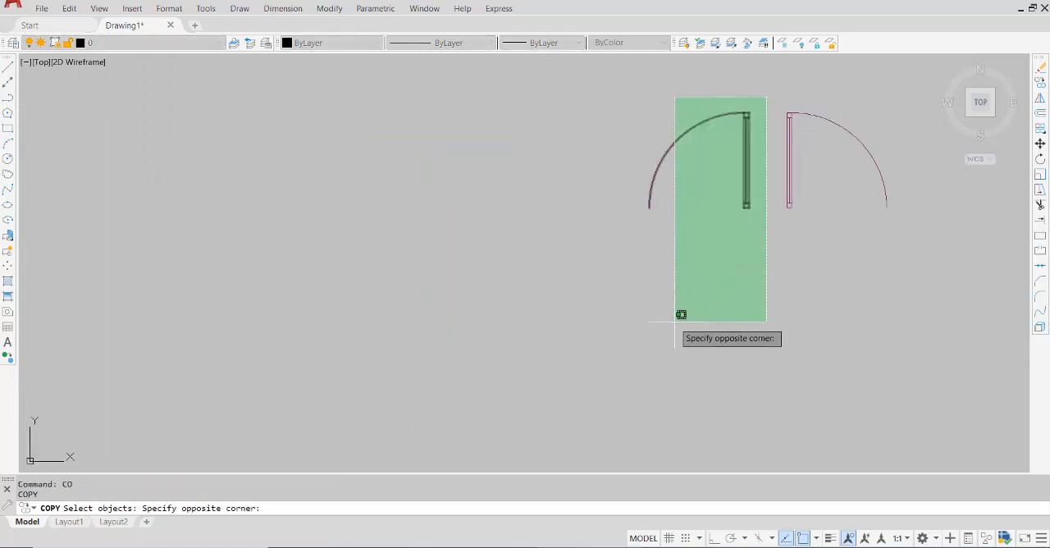
click(607, 297)
key(Return)
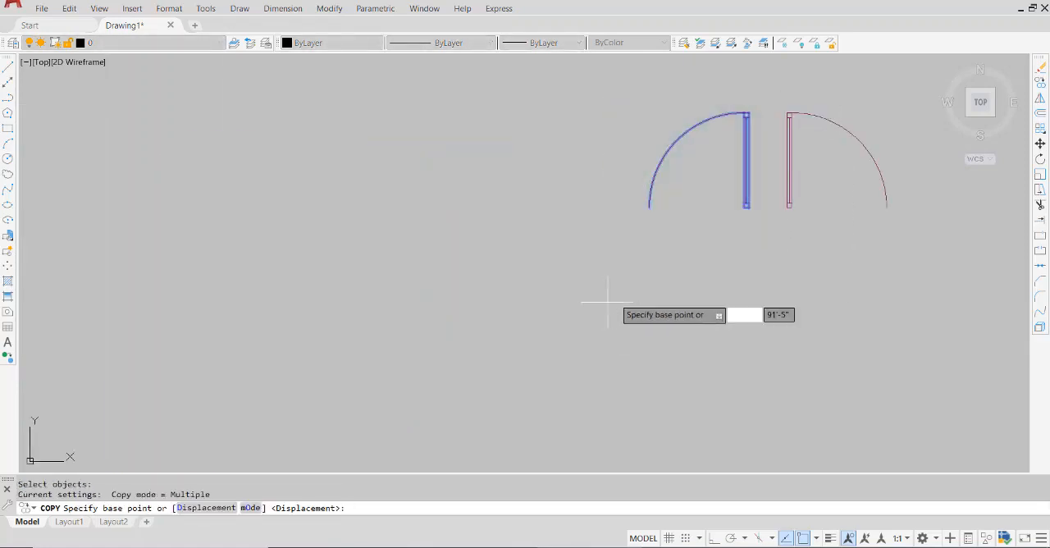
click(746, 208)
scroll(617, 312, down, 5)
scroll(410, 325, up, 8)
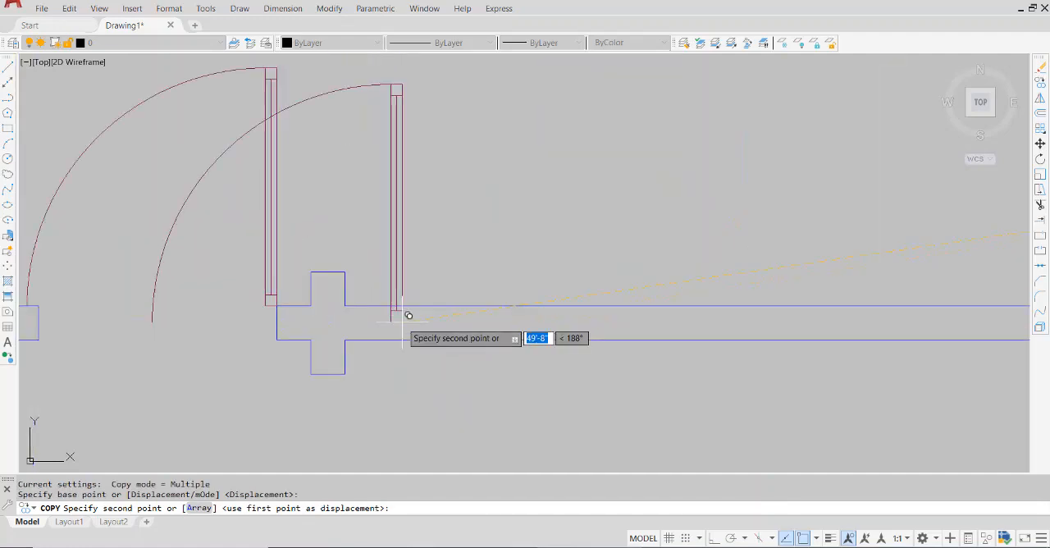
click(345, 268)
scroll(379, 273, down, 5)
scroll(390, 269, down, 5)
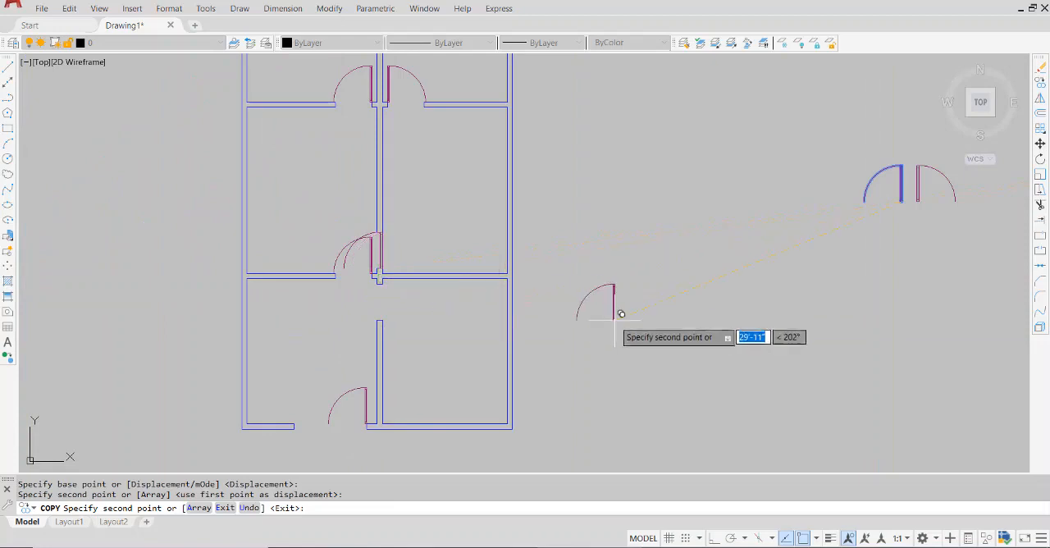
scroll(400, 302, up, 6)
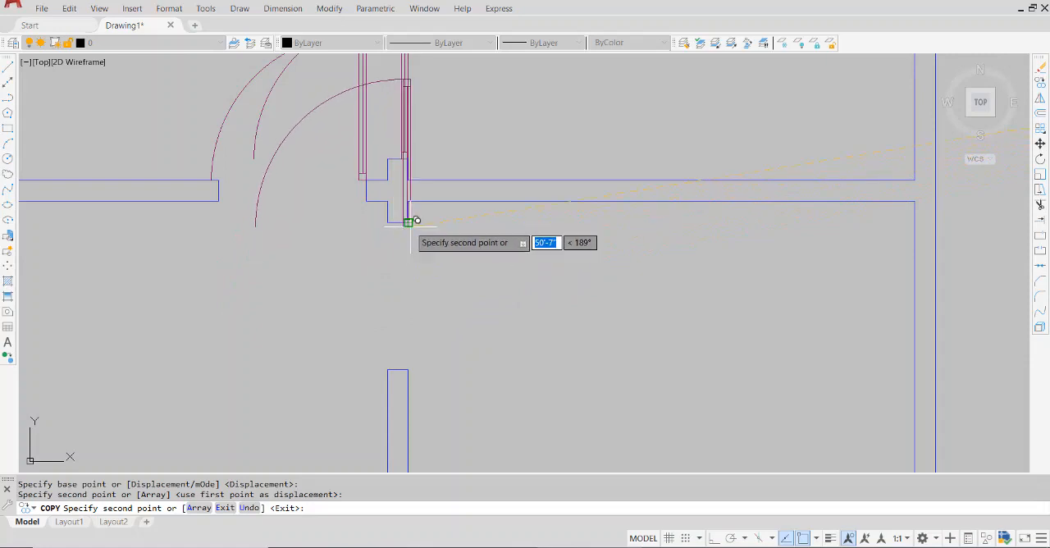
key(Escape)
Select the swing arc, upper end lines and long leaf lines of the door just copied onto the wall stub
scroll(388, 343, down, 6)
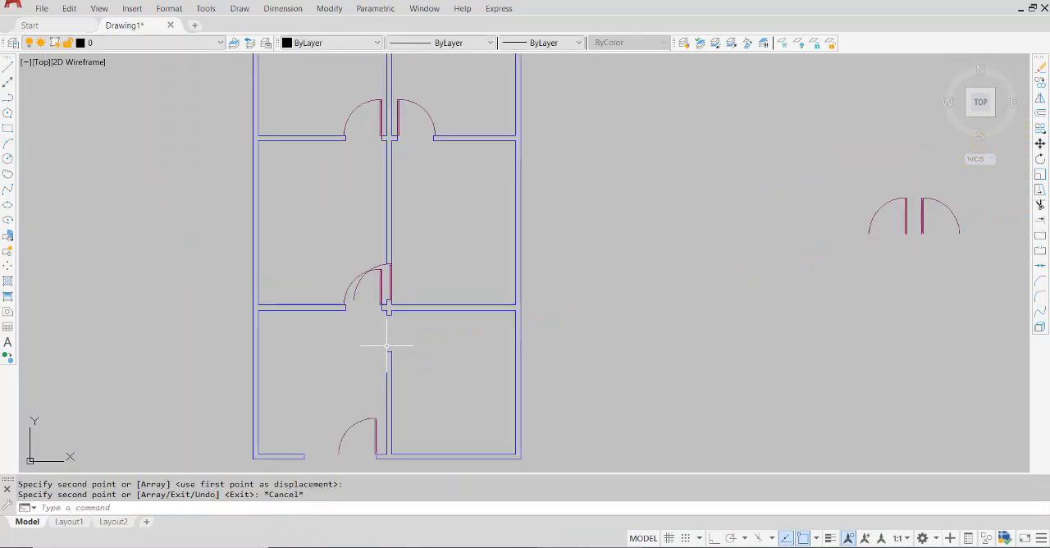
scroll(375, 279, up, 8)
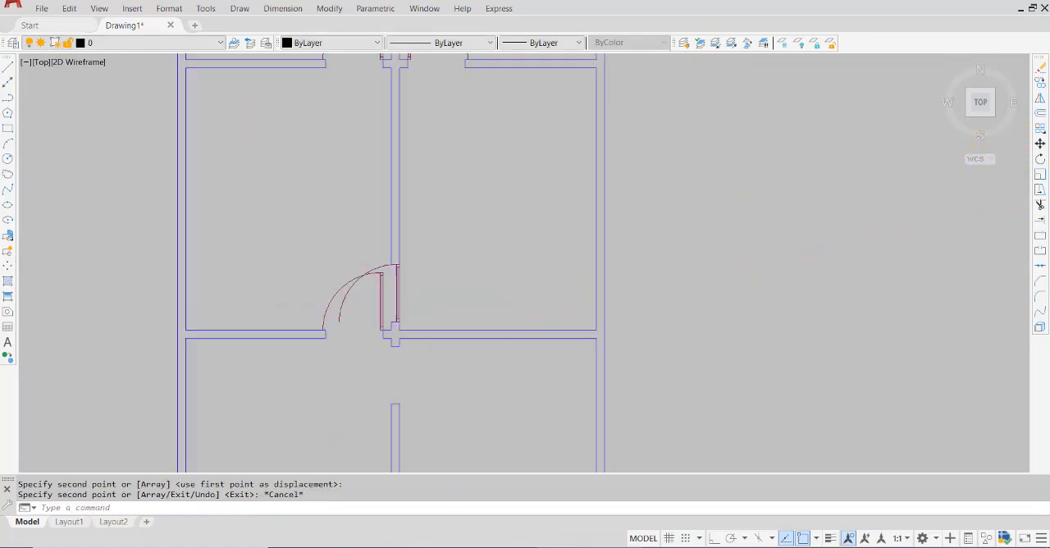
click(577, 307)
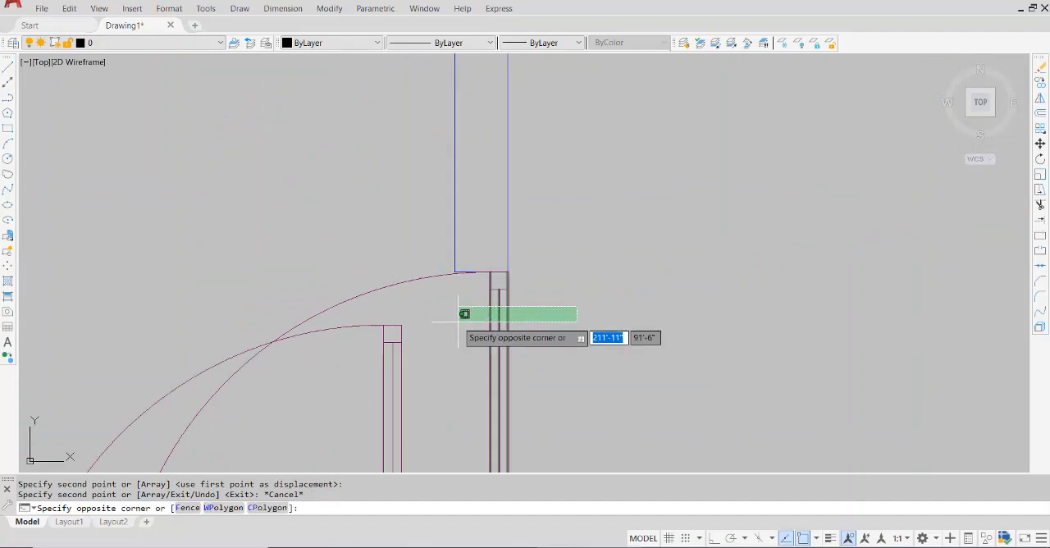
click(543, 318)
click(435, 295)
click(394, 271)
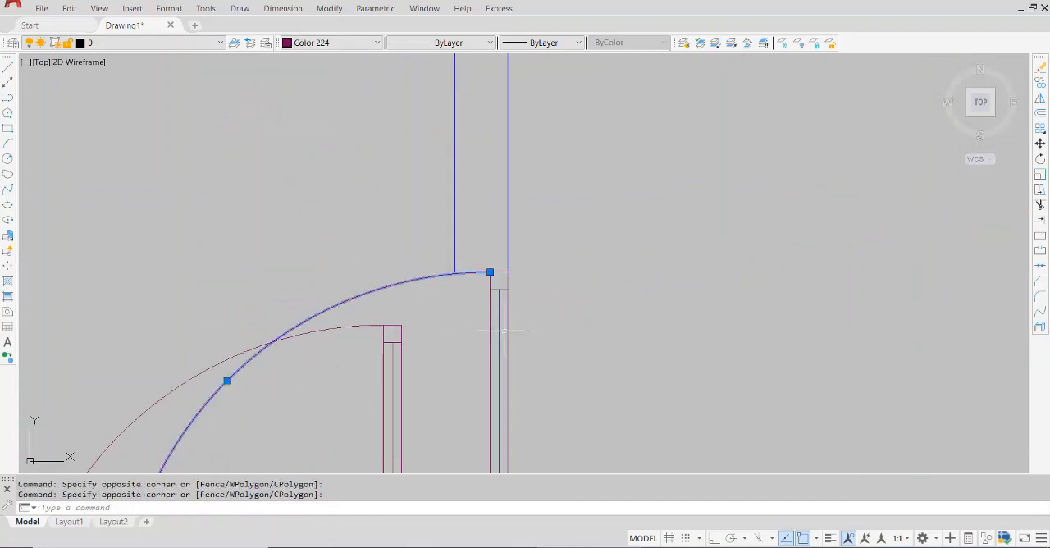
click(508, 268)
click(497, 294)
click(541, 323)
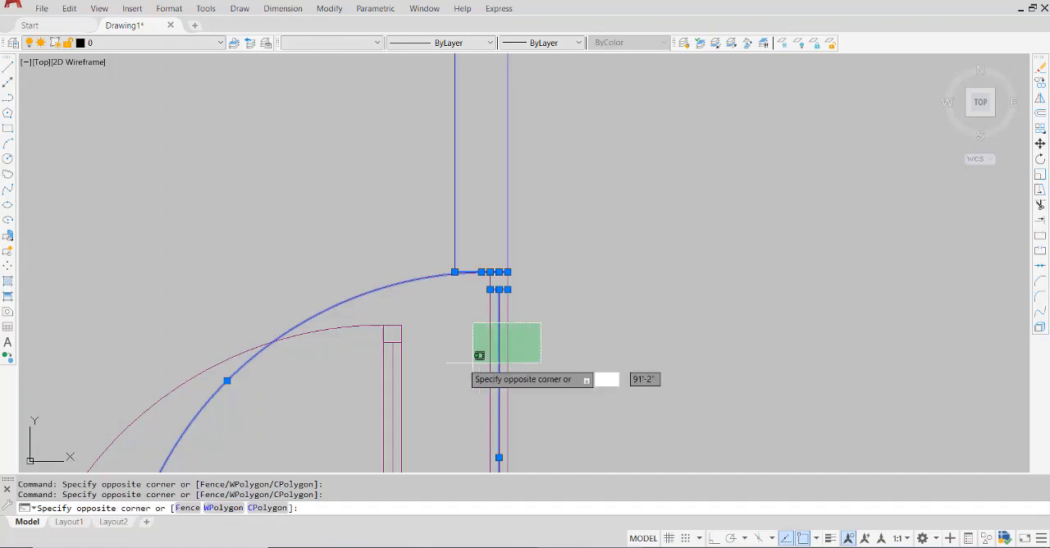
click(449, 363)
Add the copied door's lower leaf lines to the selection and deselect the wall end line above it
scroll(445, 366, down, 7)
scroll(456, 431, up, 6)
scroll(429, 337, up, 7)
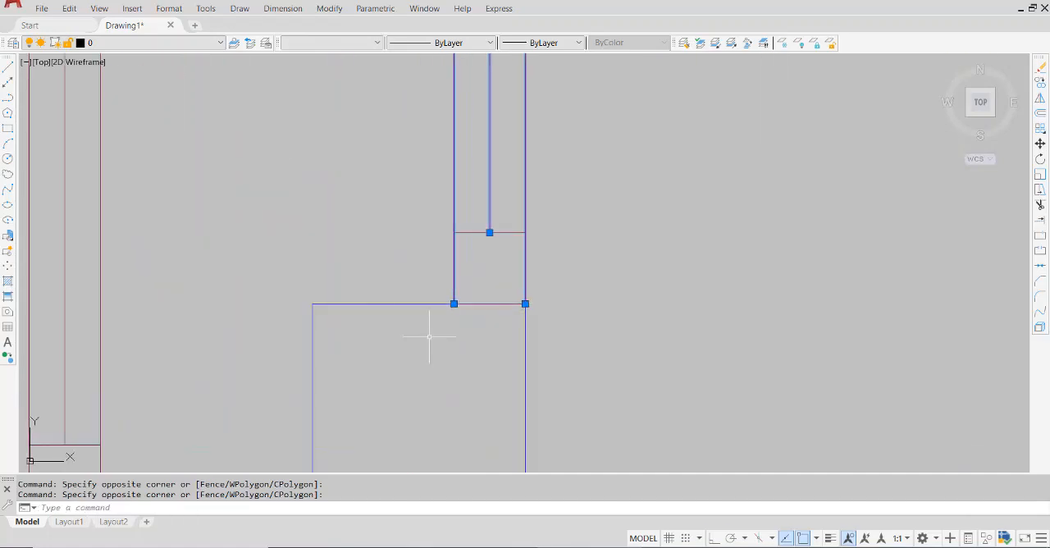
click(518, 214)
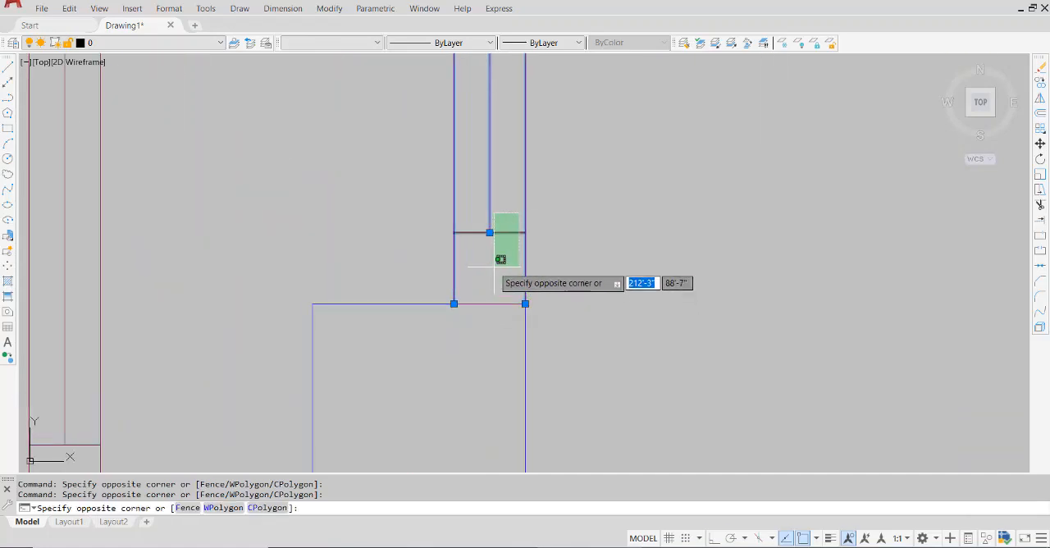
click(497, 264)
scroll(647, 301, down, 5)
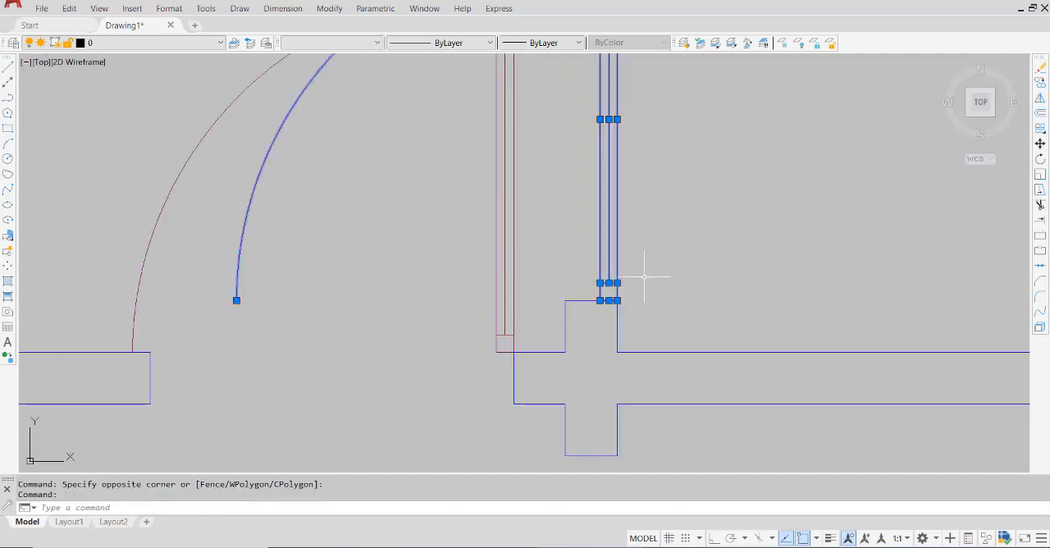
middle_drag(637, 198, 509, 454)
scroll(433, 201, up, 8)
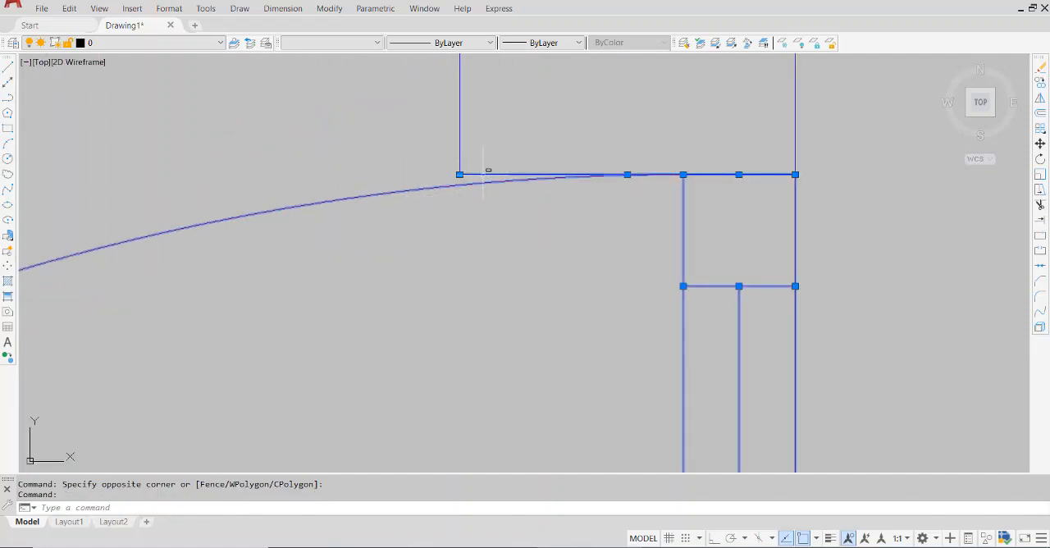
shift+click(483, 175)
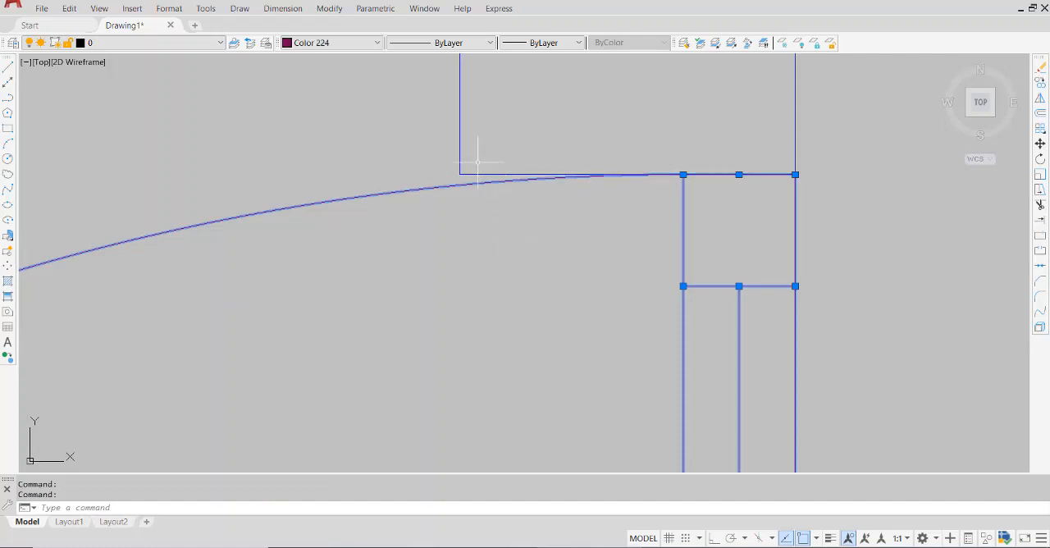
scroll(703, 281, down, 10)
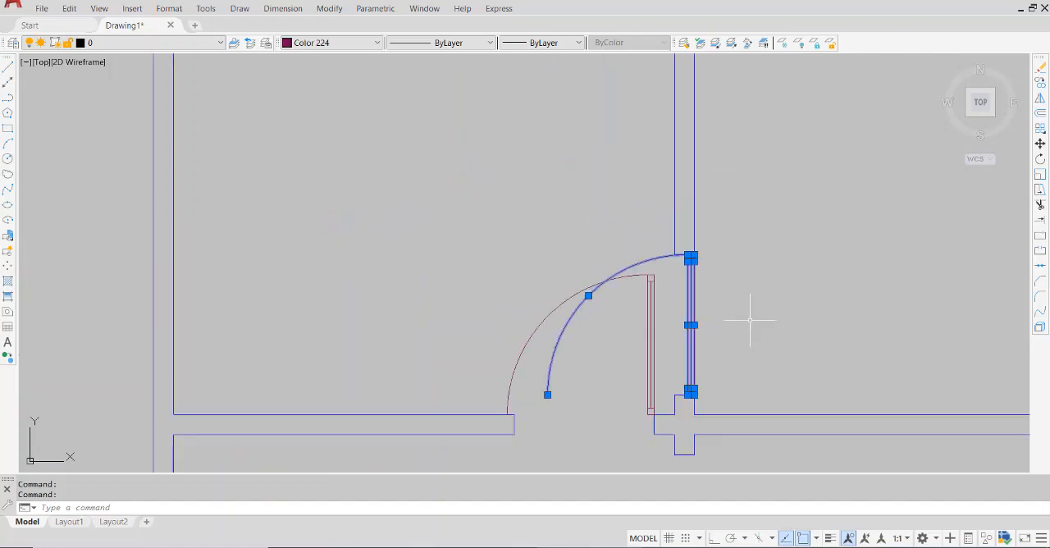
Rotate the selected door a quarter turn clockwise about its lower right leaf corner with ortho on, so it swings into the right room
middle_drag(774, 351, 612, 343)
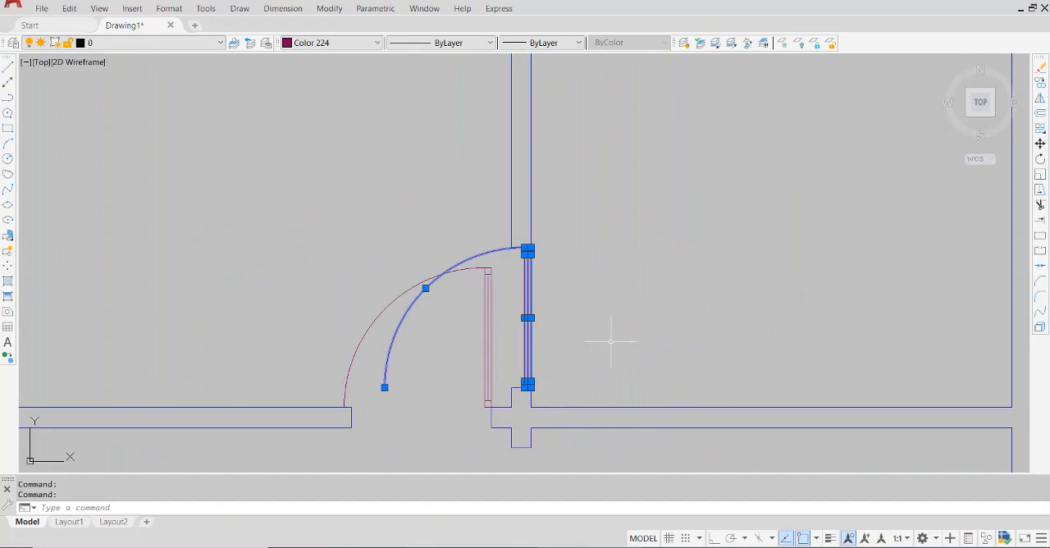
text(o)
click(648, 372)
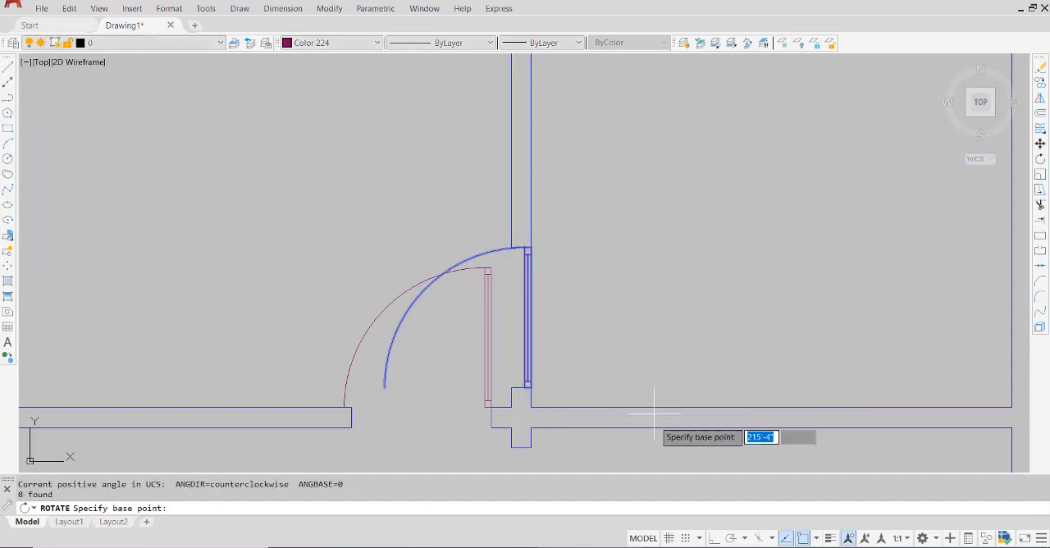
click(530, 386)
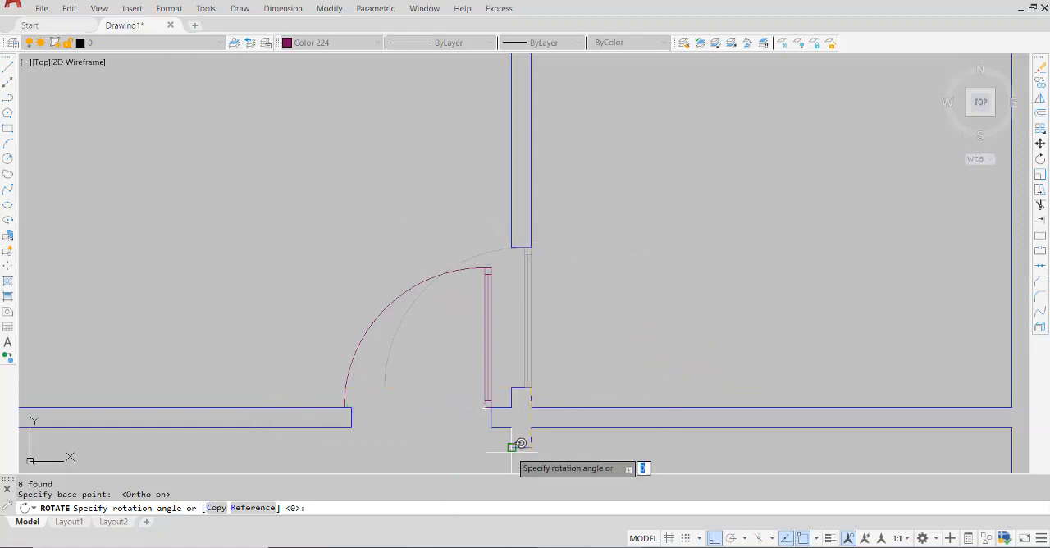
click(537, 447)
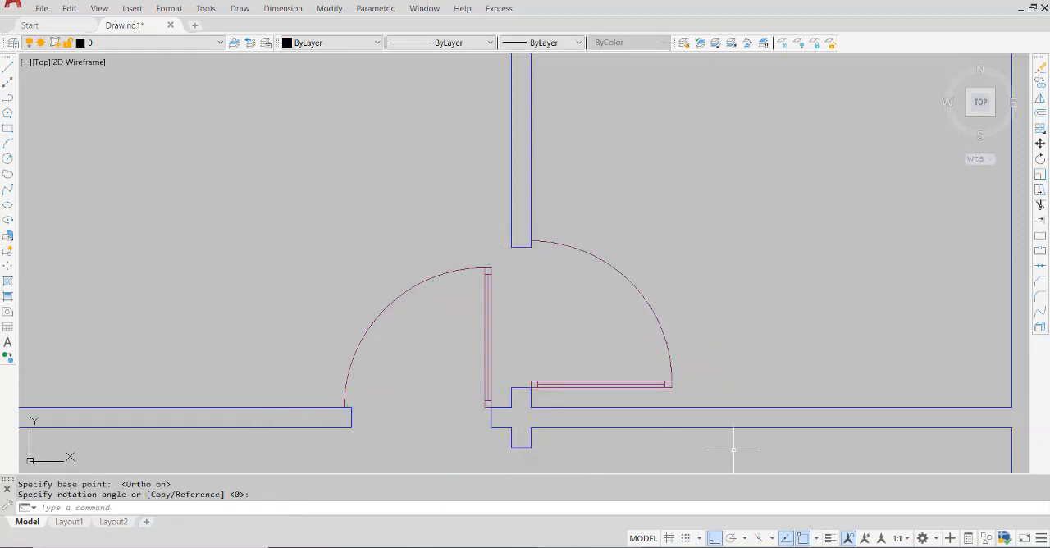
Select the whole rotated door in the right middle room, including its arc, leaf lines and the short hinge-side end line
scroll(733, 448, down, 4)
middle_drag(758, 369, 613, 227)
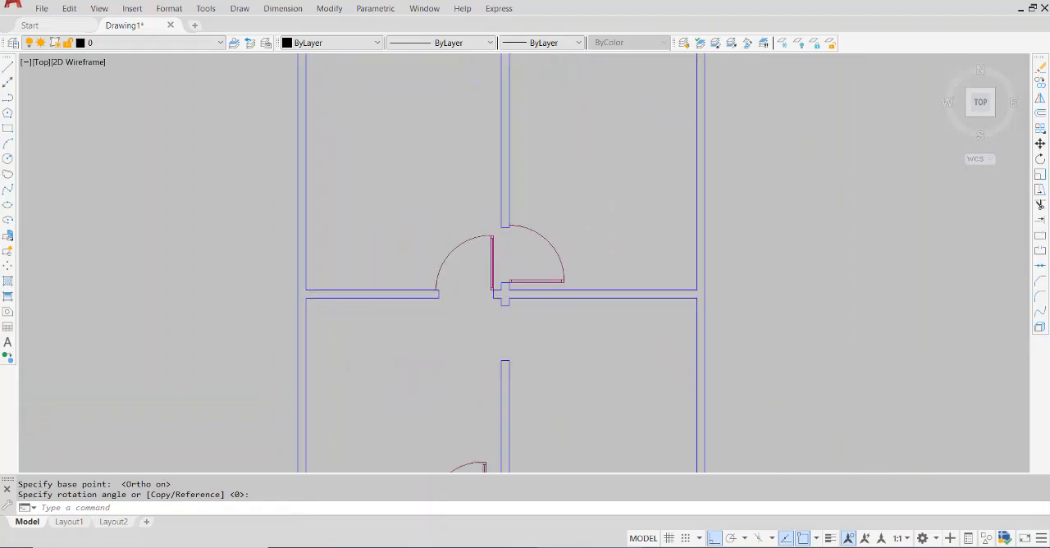
middle_drag(969, 384, 815, 348)
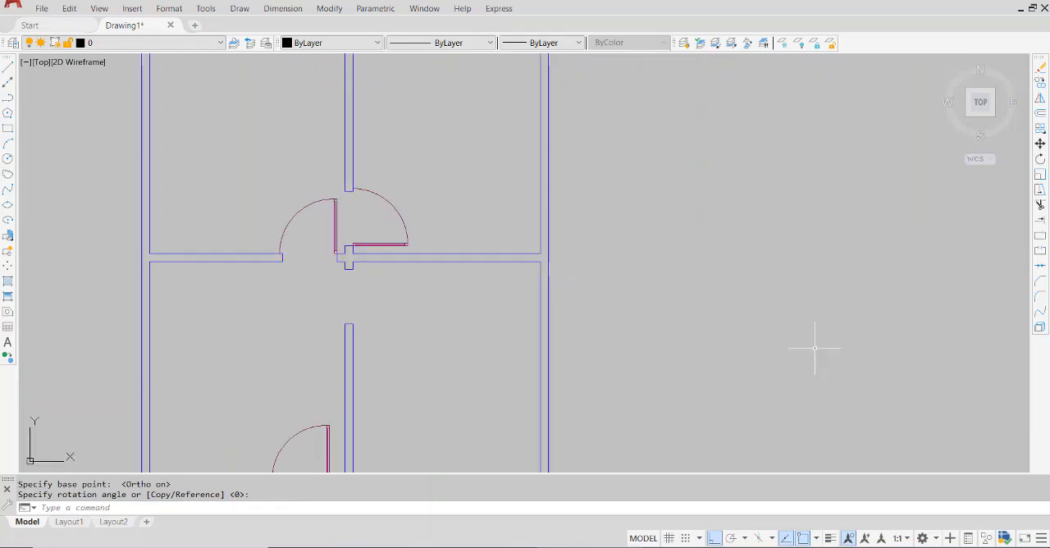
scroll(359, 195, up, 6)
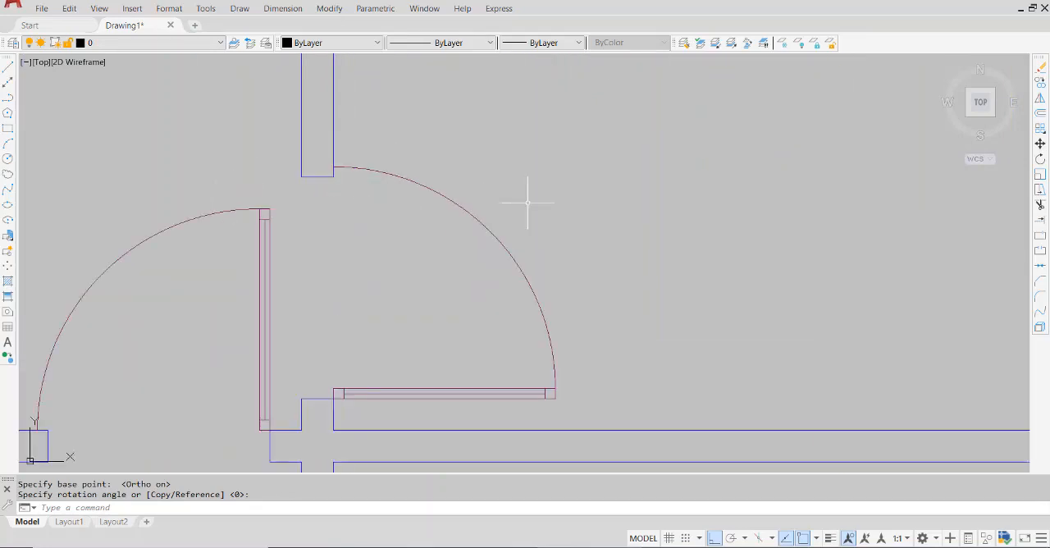
click(581, 171)
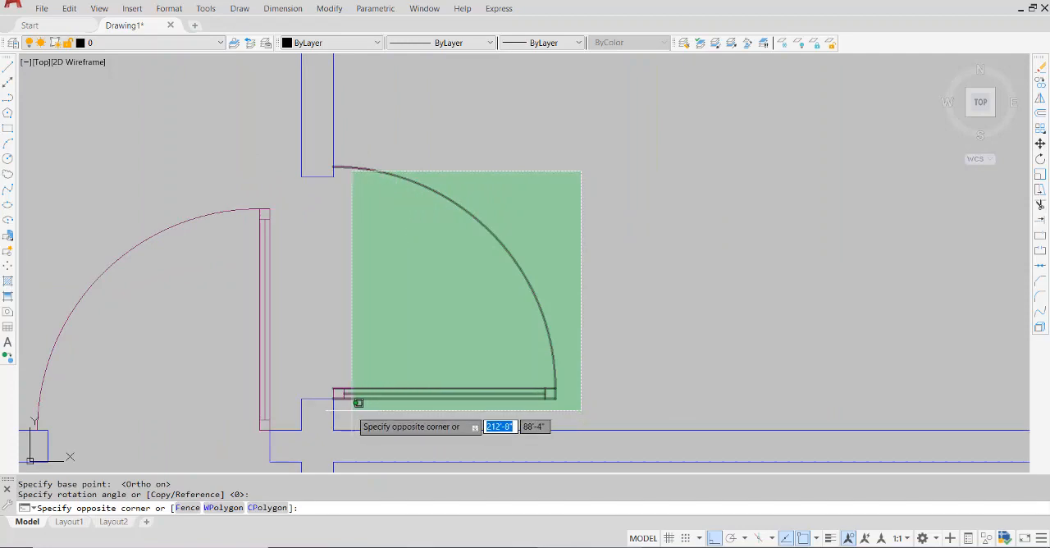
click(360, 427)
scroll(344, 390, up, 5)
click(276, 295)
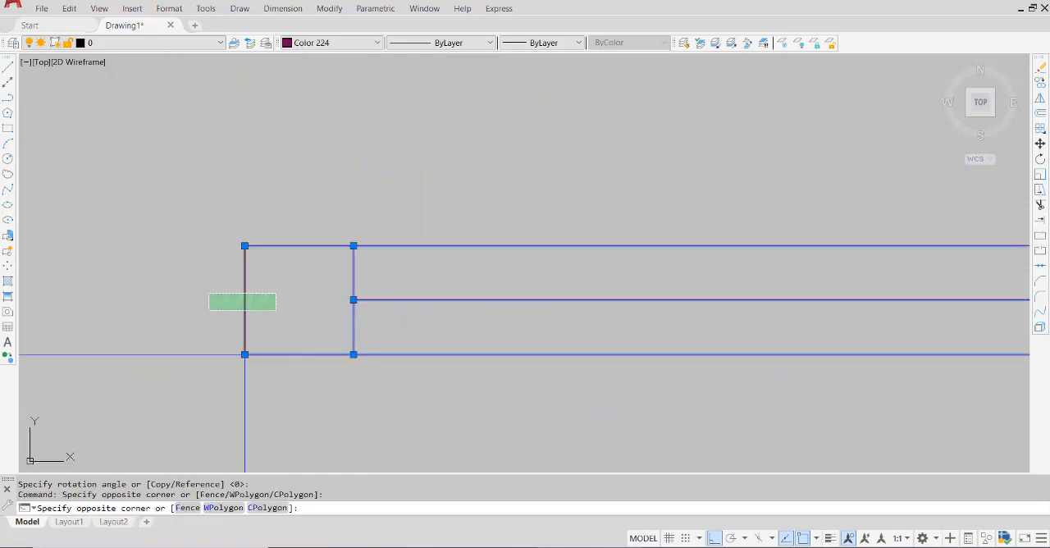
click(209, 310)
scroll(208, 310, down, 5)
scroll(549, 308, up, 6)
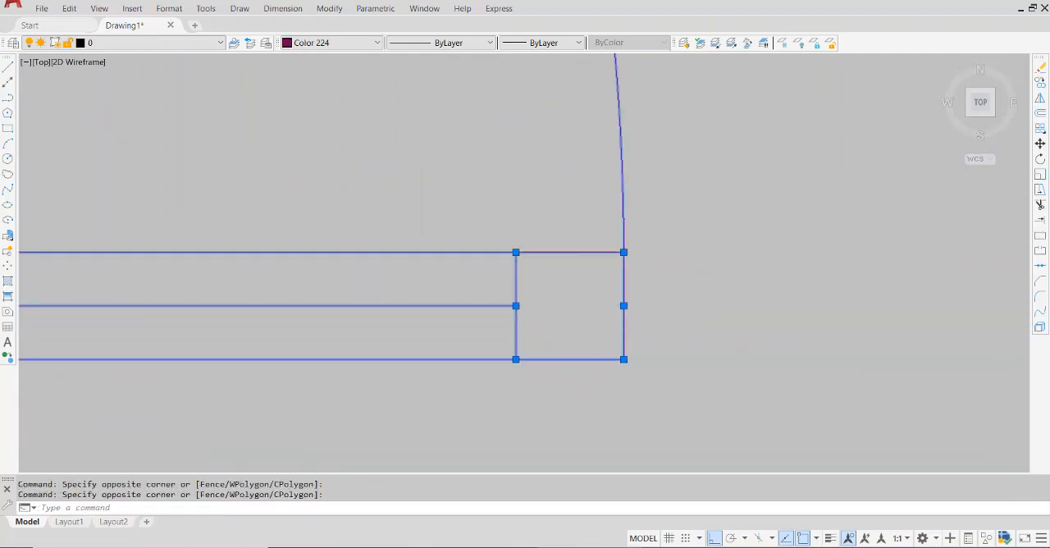
scroll(512, 332, down, 6)
middle_drag(506, 342, 665, 339)
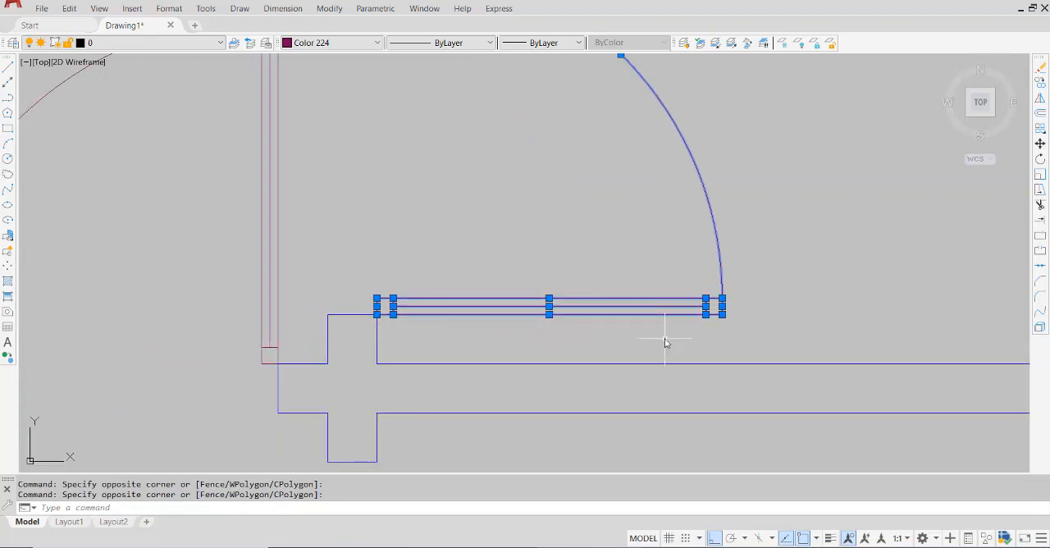
Mirror the selected door across the horizontal centerline of the lower cross wall into the room below, keeping the source objects
key(Return)
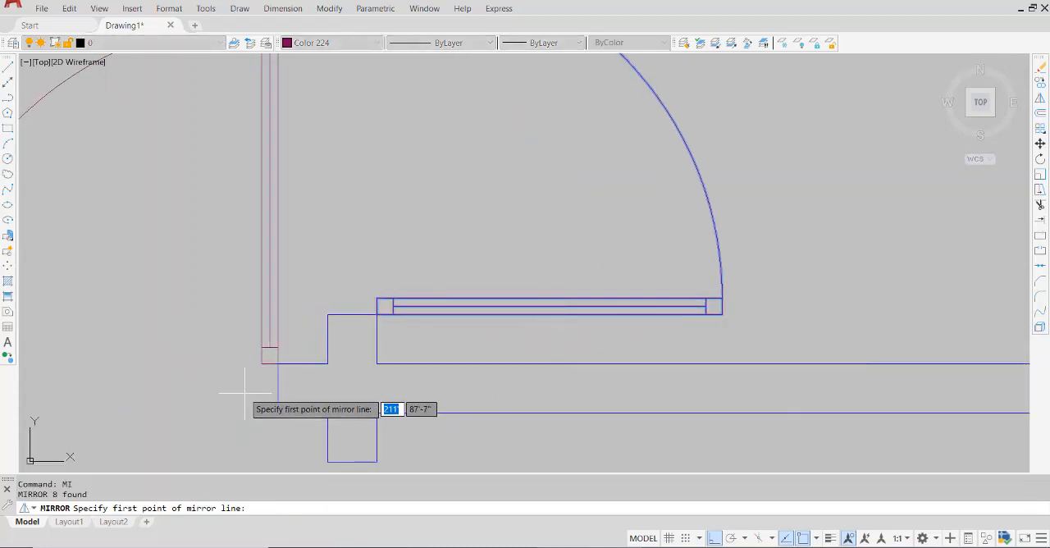
click(278, 387)
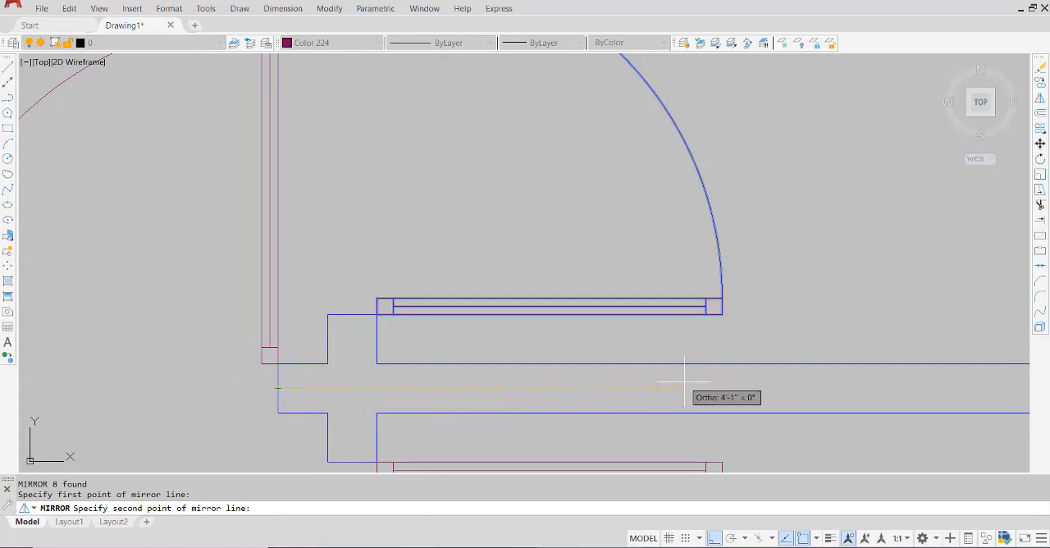
click(814, 381)
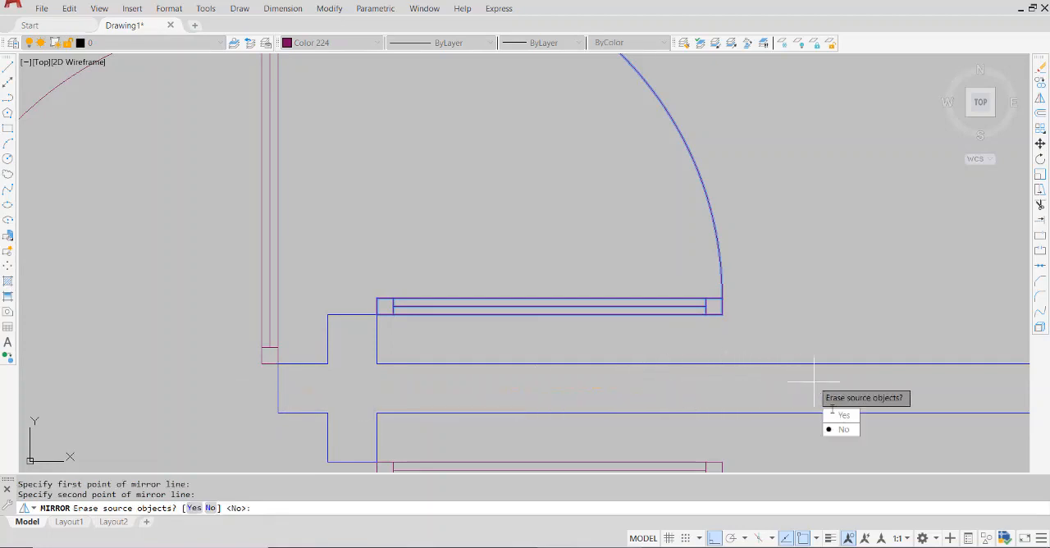
click(844, 431)
scroll(814, 383, down, 5)
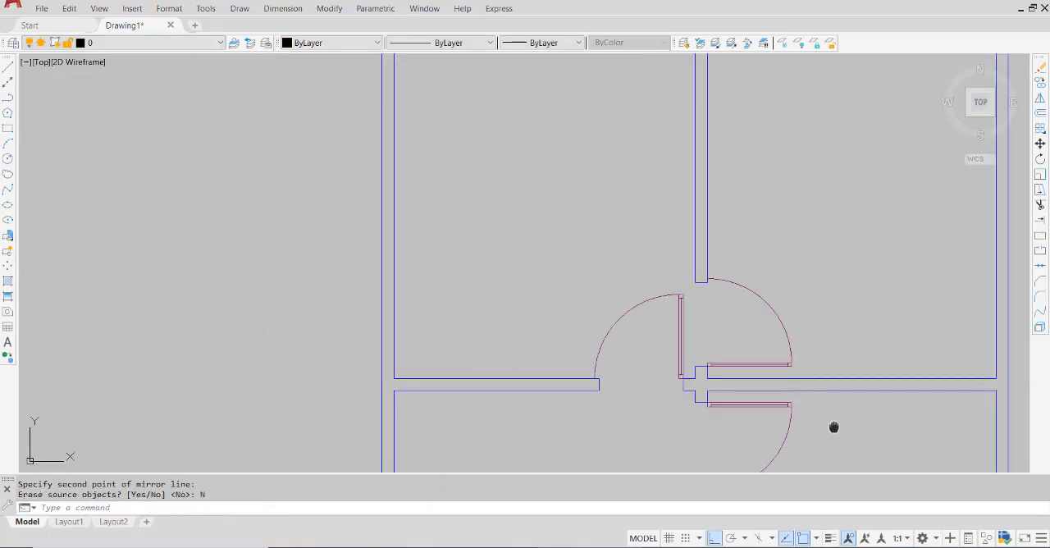
middle_drag(834, 426, 667, 305)
scroll(570, 367, down, 6)
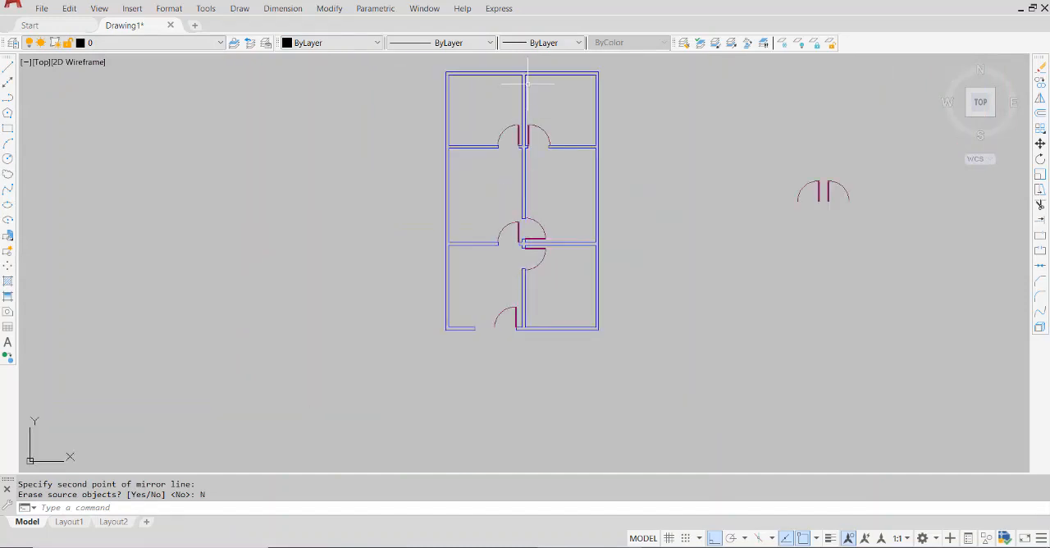
middle_drag(627, 108, 625, 238)
scroll(513, 176, up, 6)
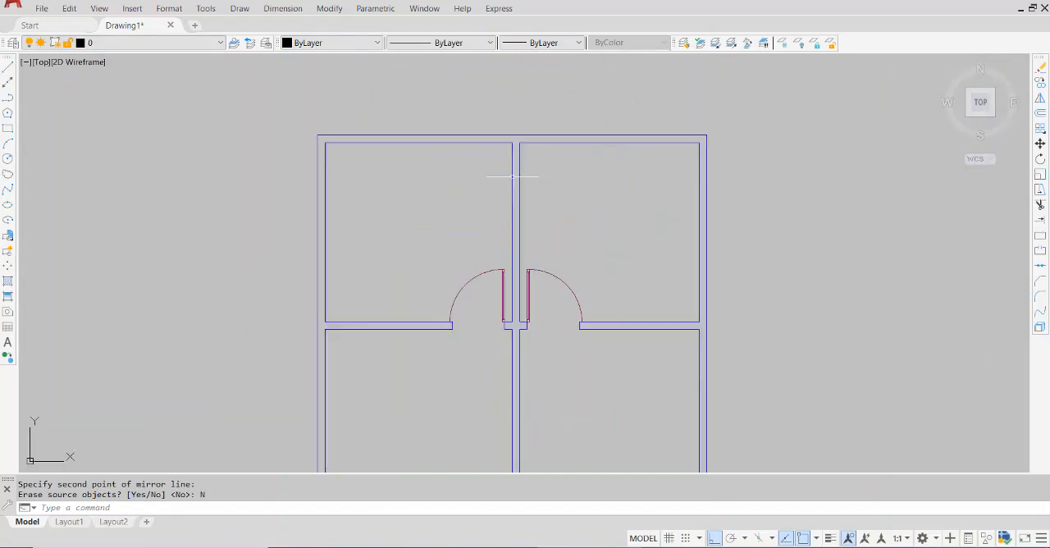
scroll(513, 176, down, 6)
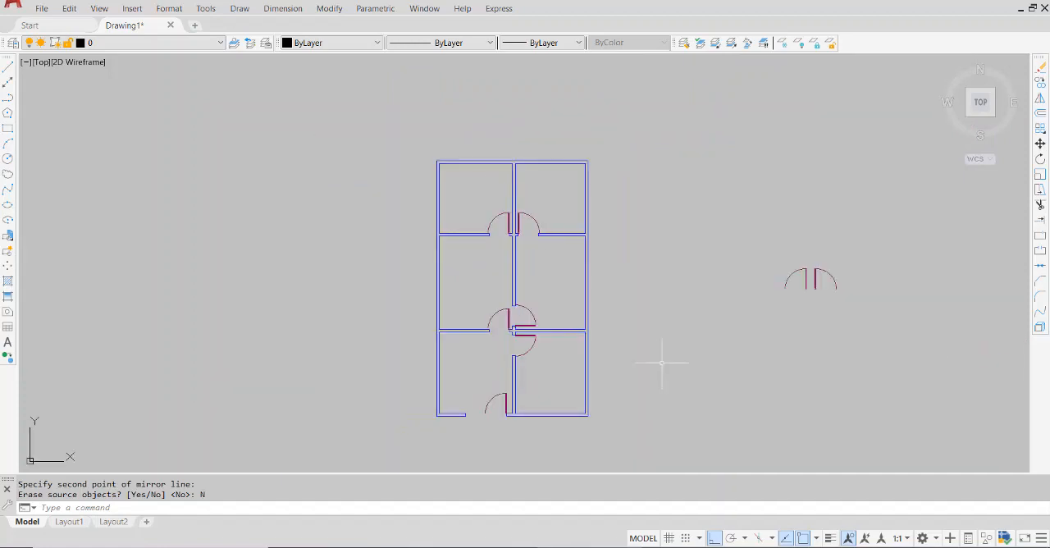
middle_drag(661, 362, 654, 346)
scroll(517, 328, up, 6)
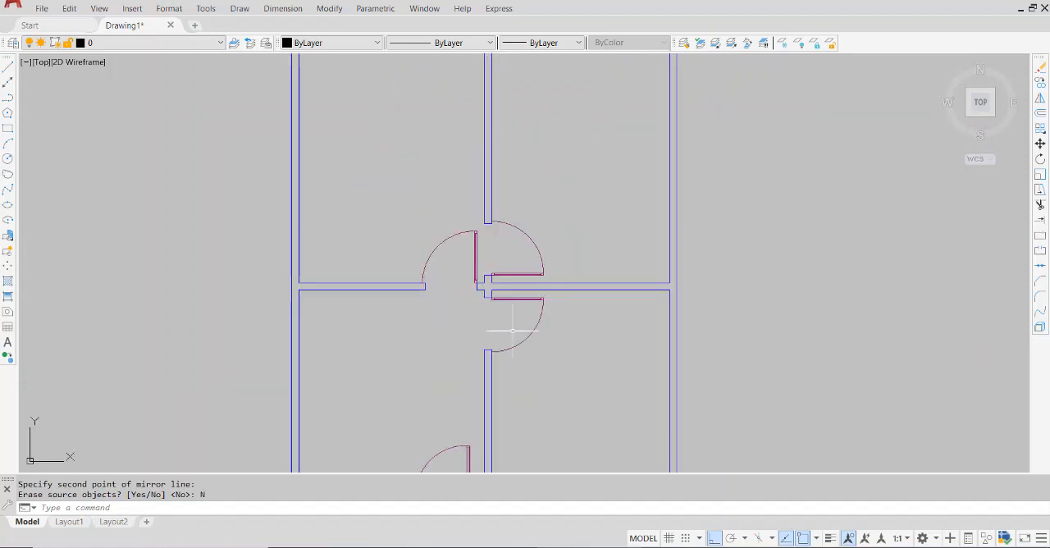
scroll(511, 329, down, 2)
scroll(512, 331, down, 4)
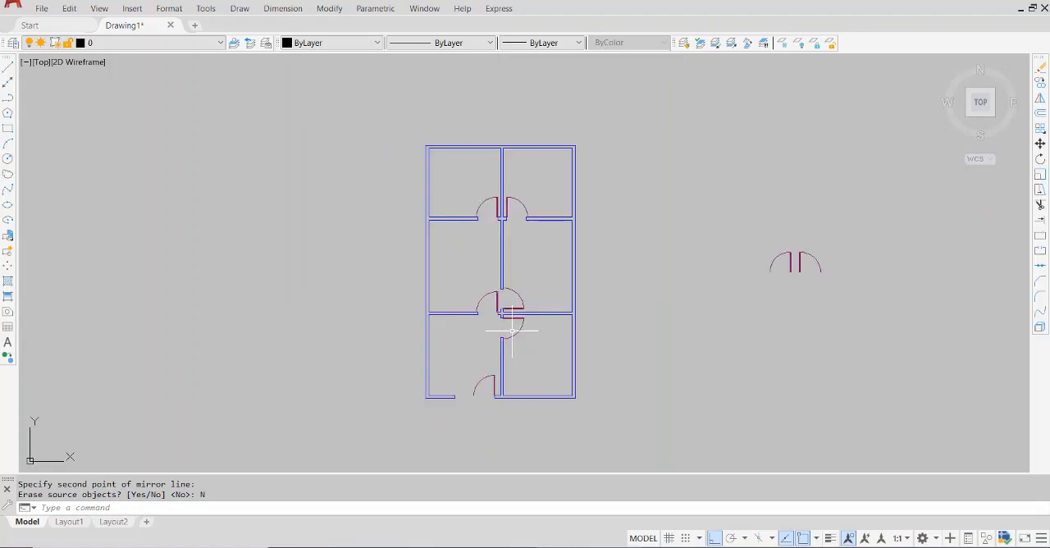
Start Scale and select the whole door in the right middle room, including its arc, leaf lines and hinge-side end line
scroll(481, 409, up, 4)
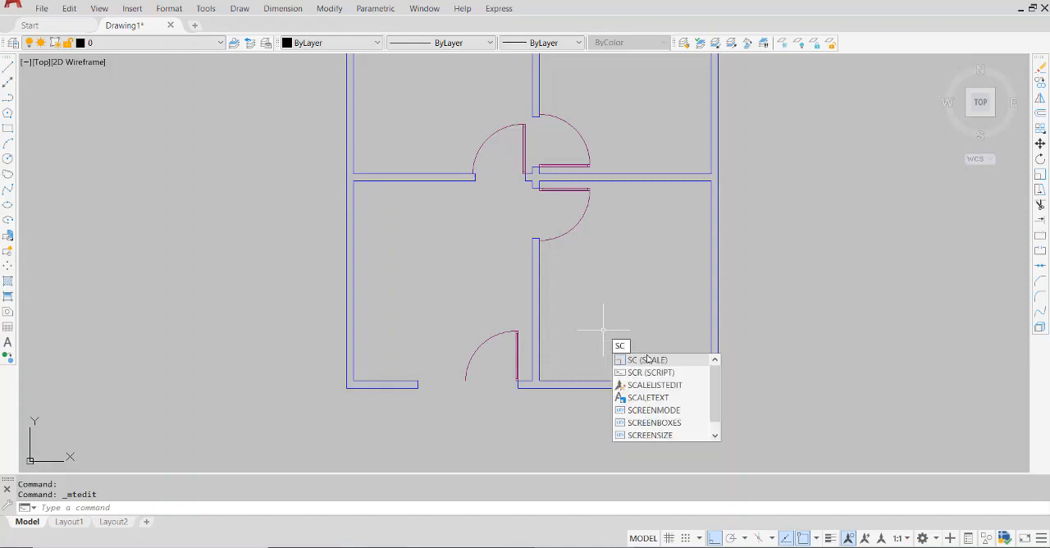
click(650, 361)
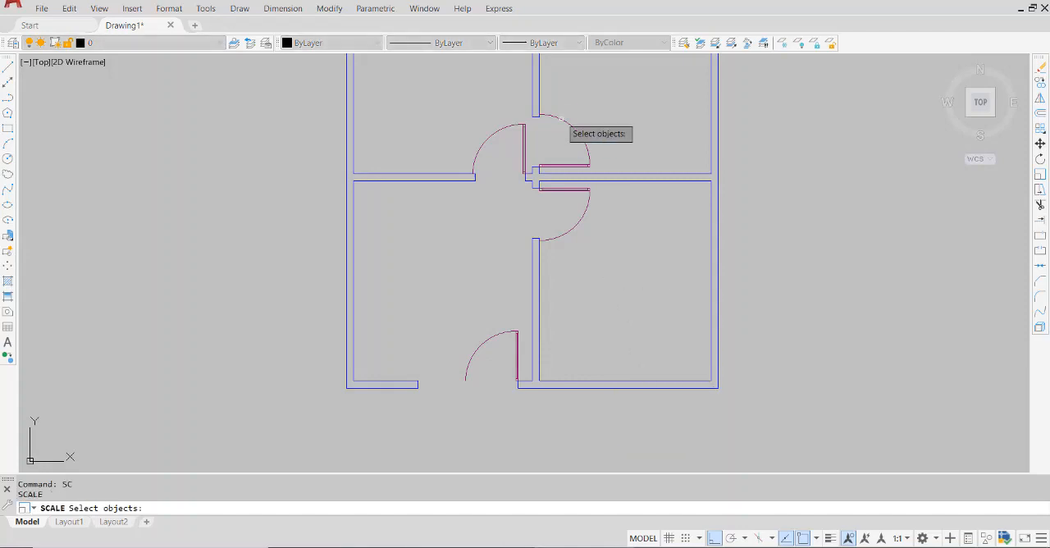
scroll(562, 115, up, 2)
scroll(562, 105, up, 2)
click(664, 111)
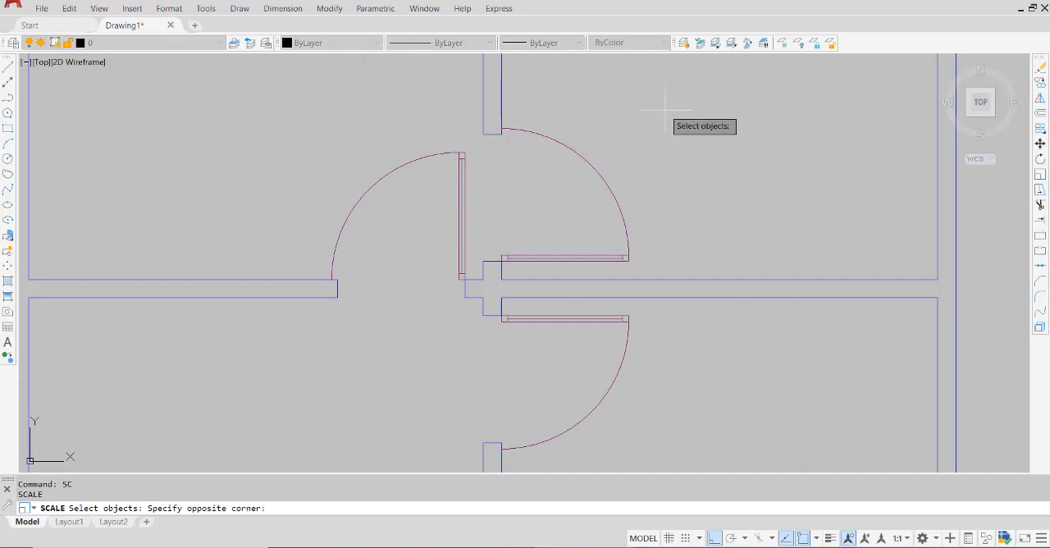
click(511, 259)
scroll(508, 260, up, 4)
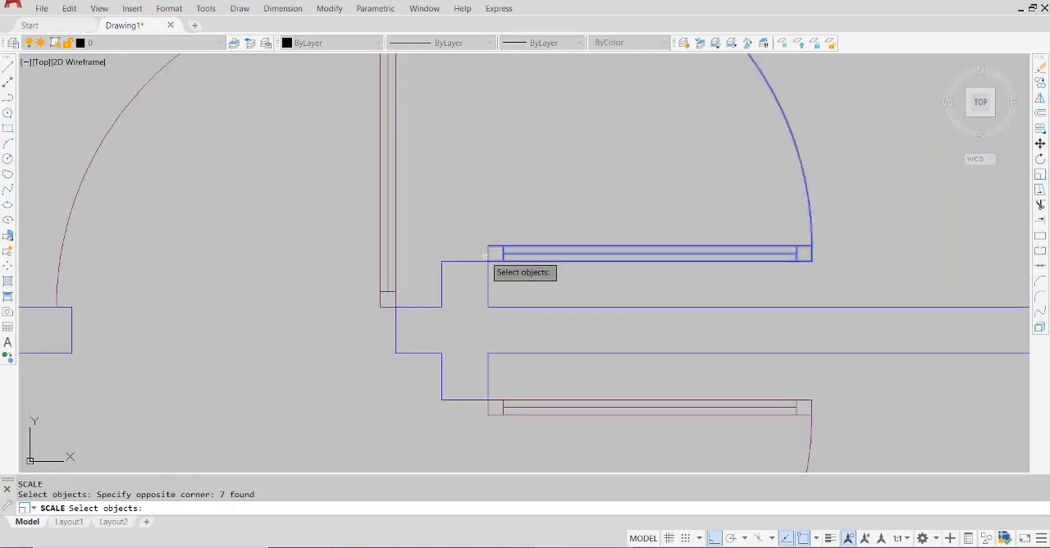
click(488, 255)
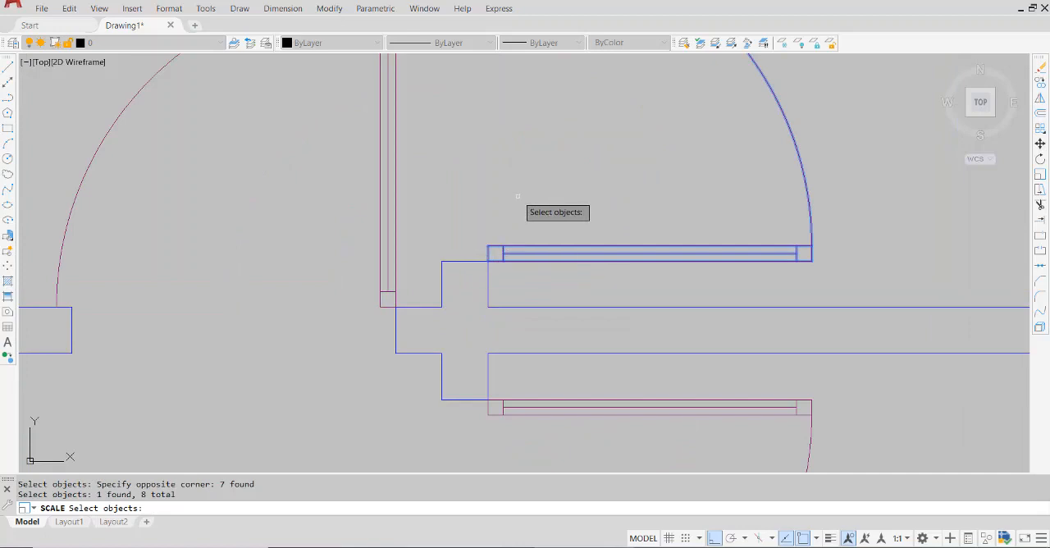
key(Return)
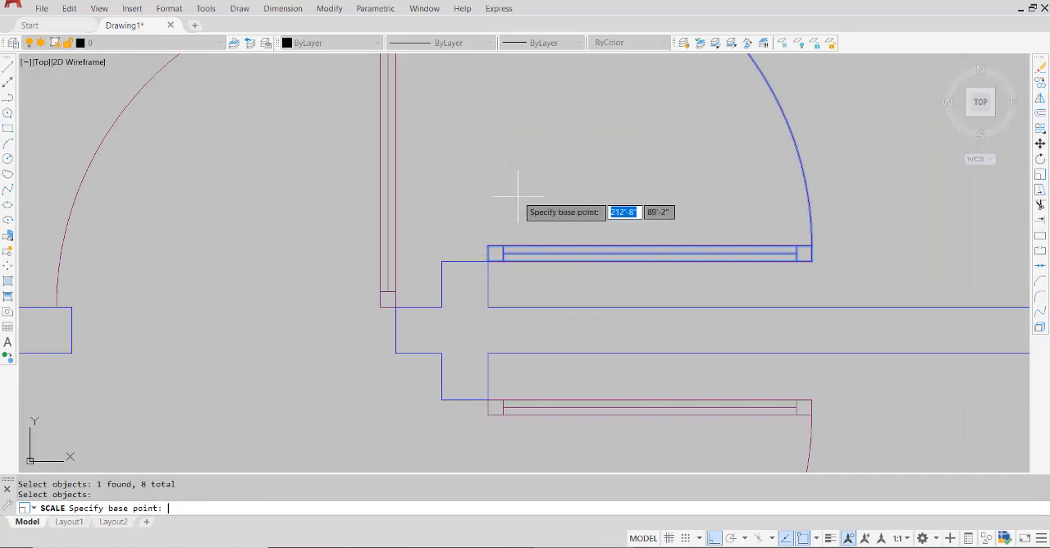
Scale the right middle room's door by reference from its lower hinge corner, fitting the arc end to the opening's upper wall corner
click(488, 260)
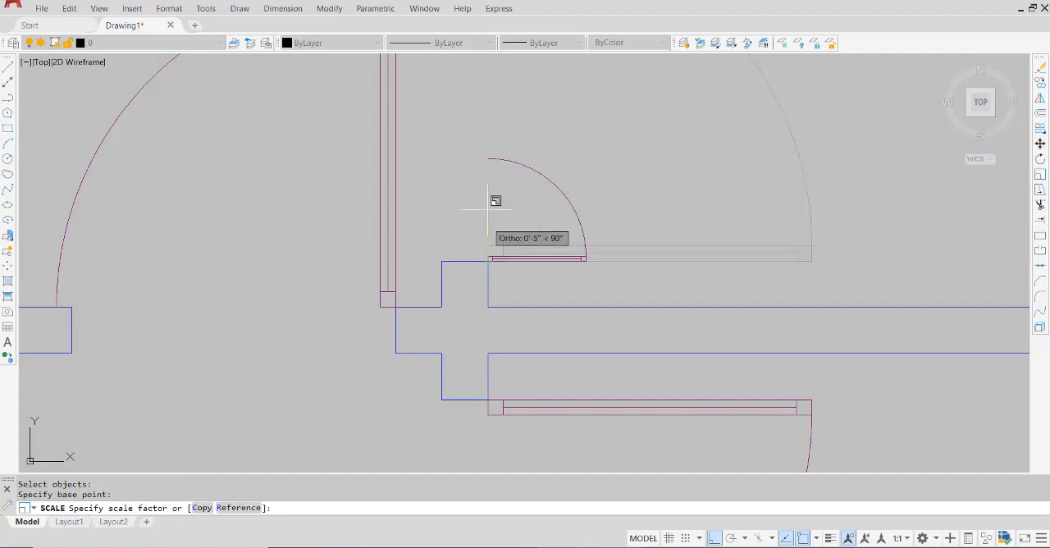
middle_drag(488, 194, 500, 277)
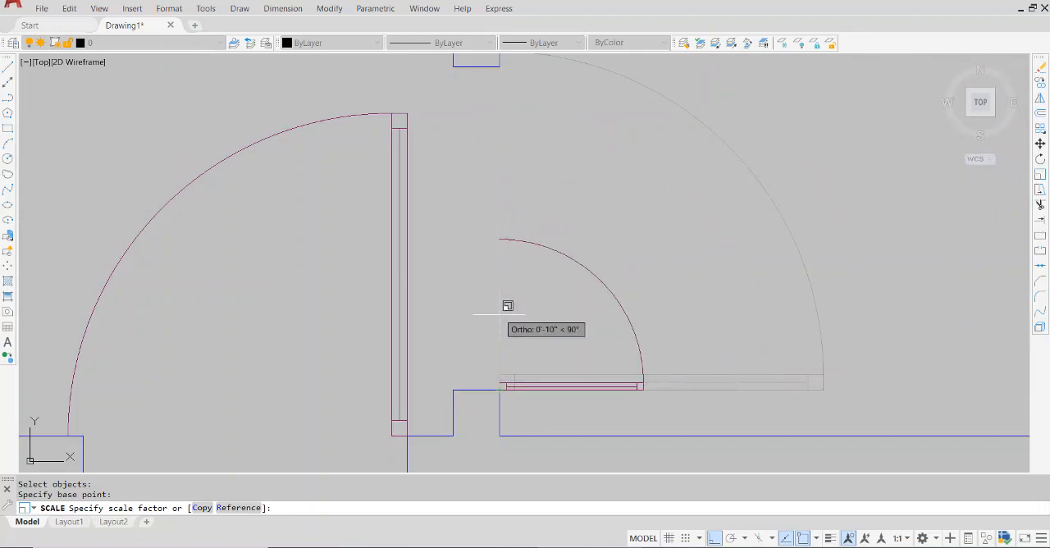
middle_drag(493, 217, 494, 255)
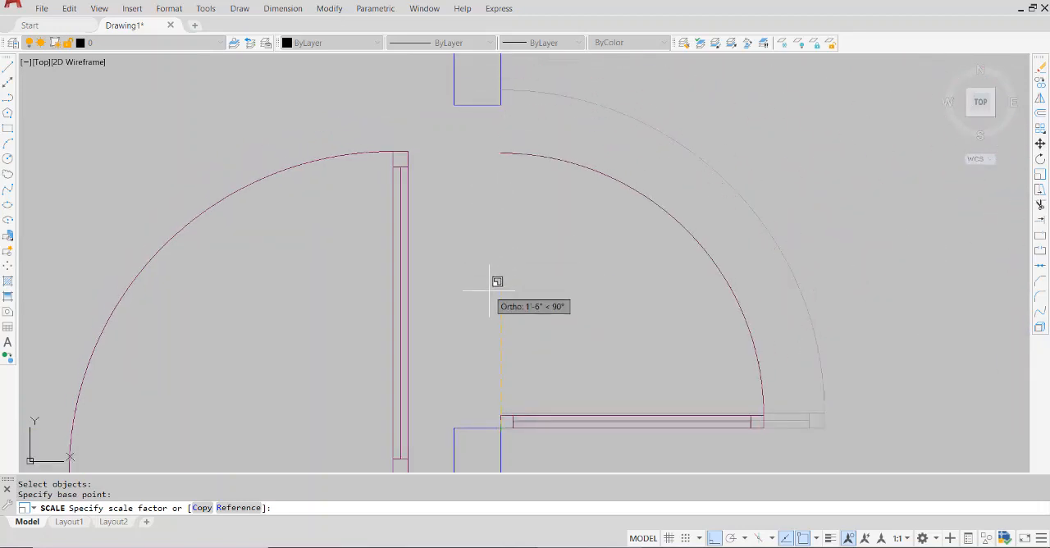
click(243, 512)
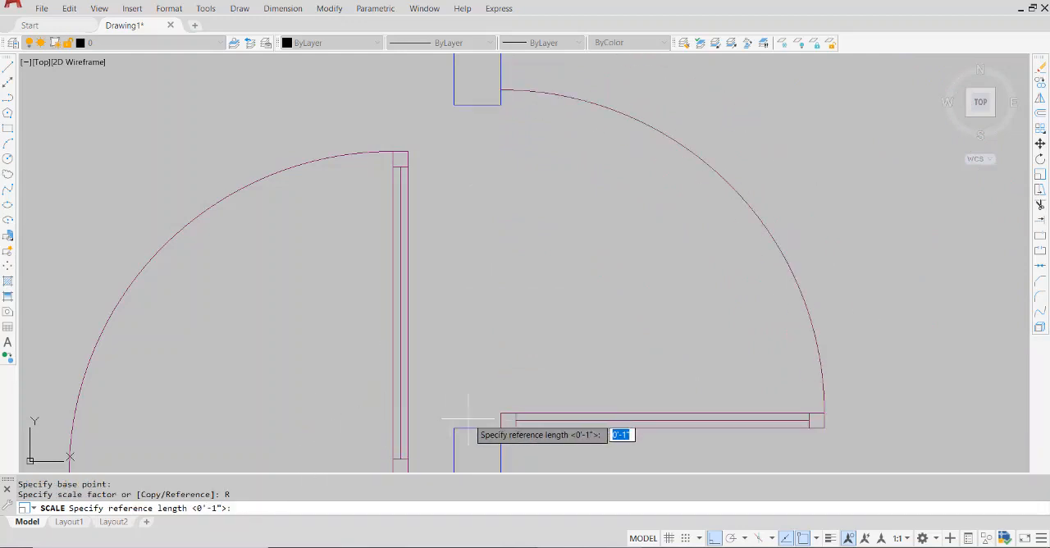
click(500, 428)
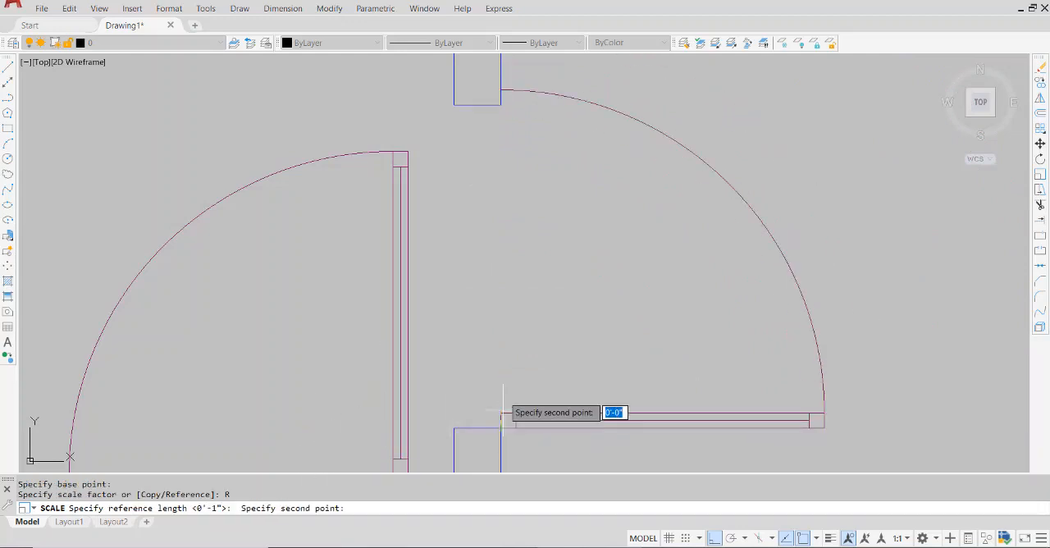
click(500, 90)
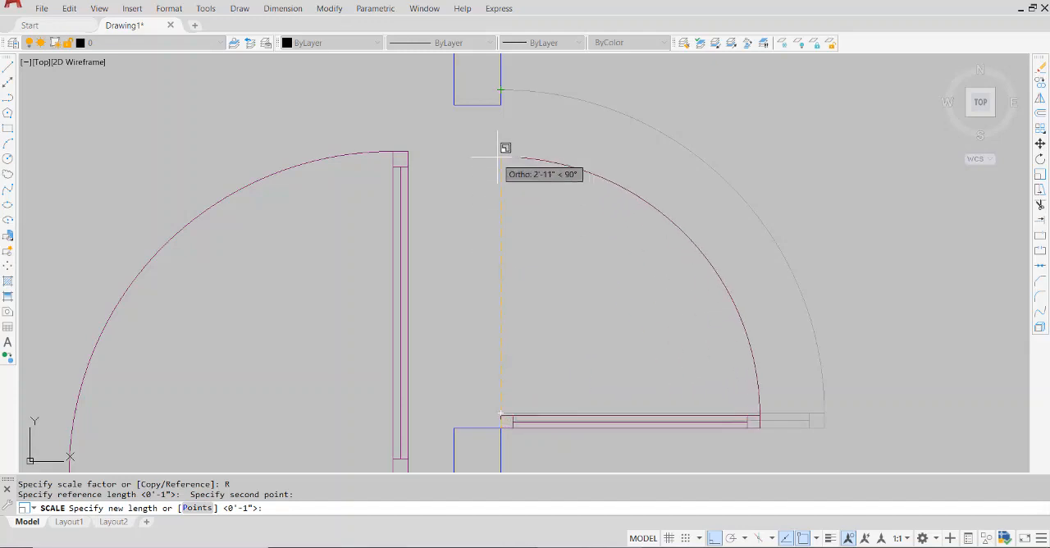
click(502, 104)
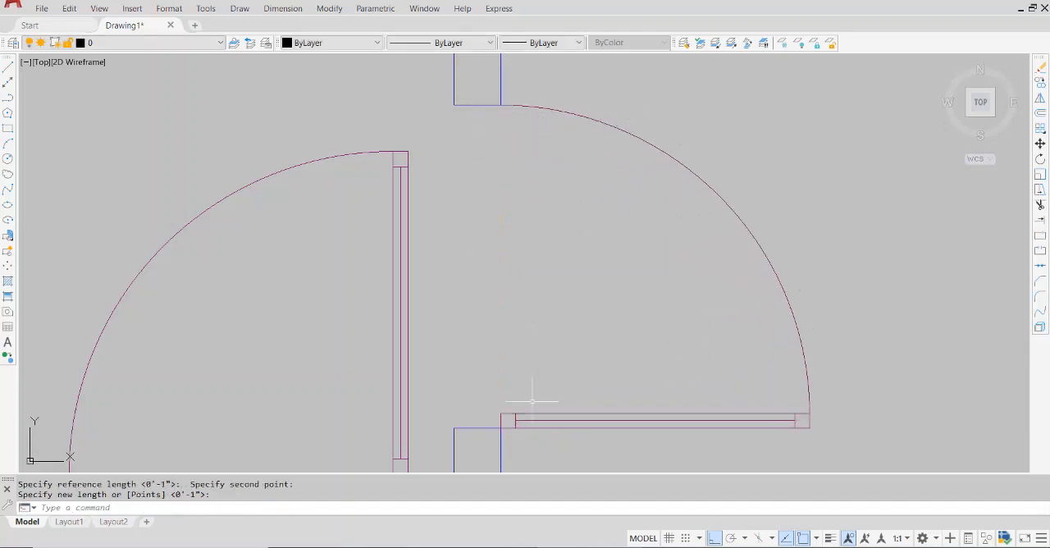
Start Scale and select the whole door in the left opening of the lower cross wall, including its short hinge-end lines
mouse_move(536, 389)
middle_down()
mouse_move(654, 333)
mouse_move(657, 305)
middle_up()
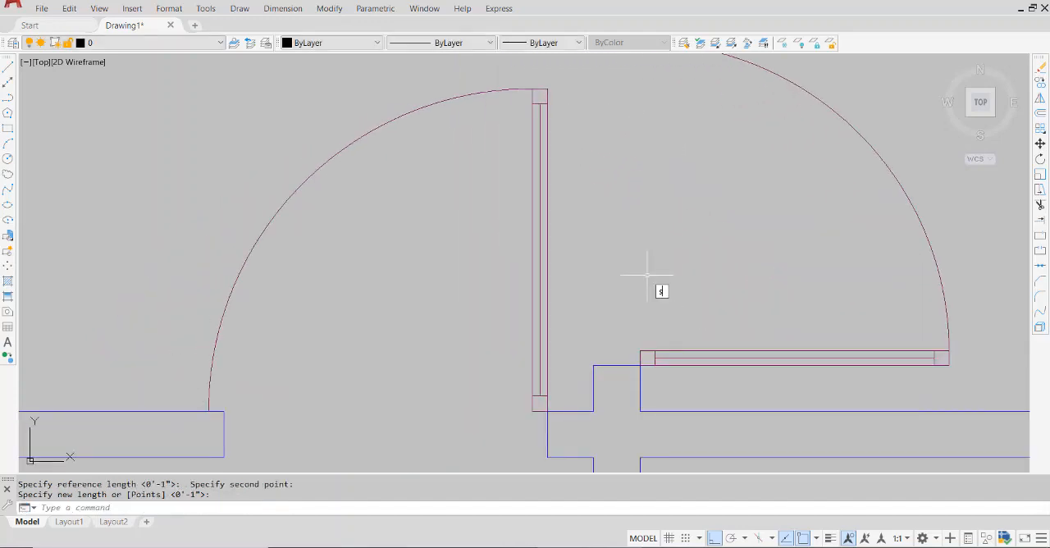
text(c)
key(Return)
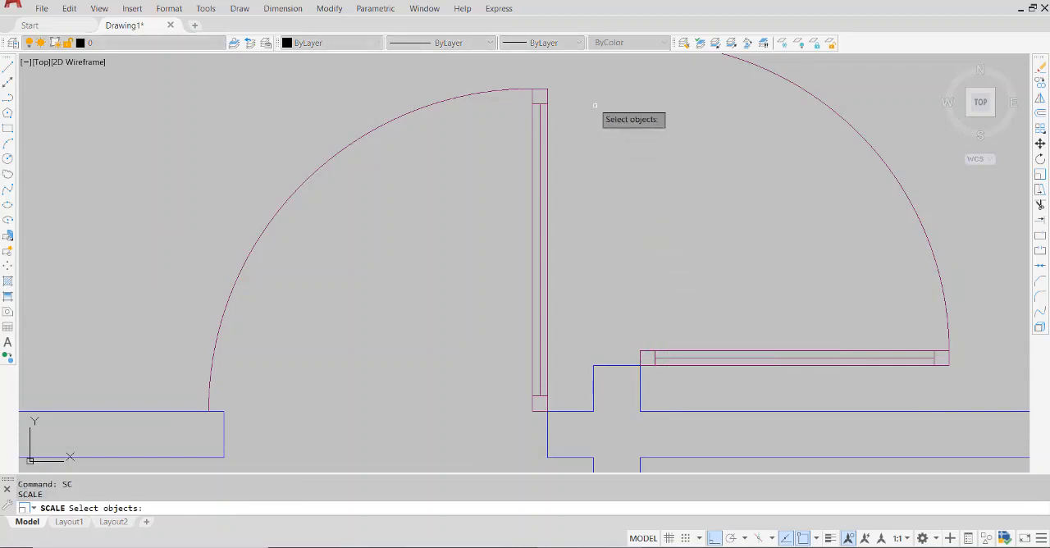
click(582, 68)
click(260, 341)
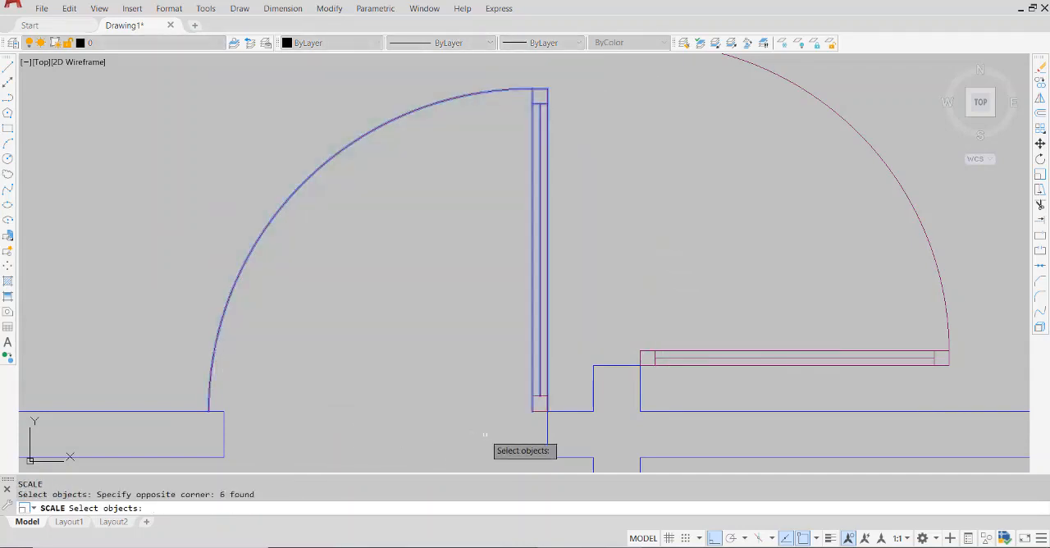
scroll(531, 437, up, 5)
click(614, 369)
click(593, 233)
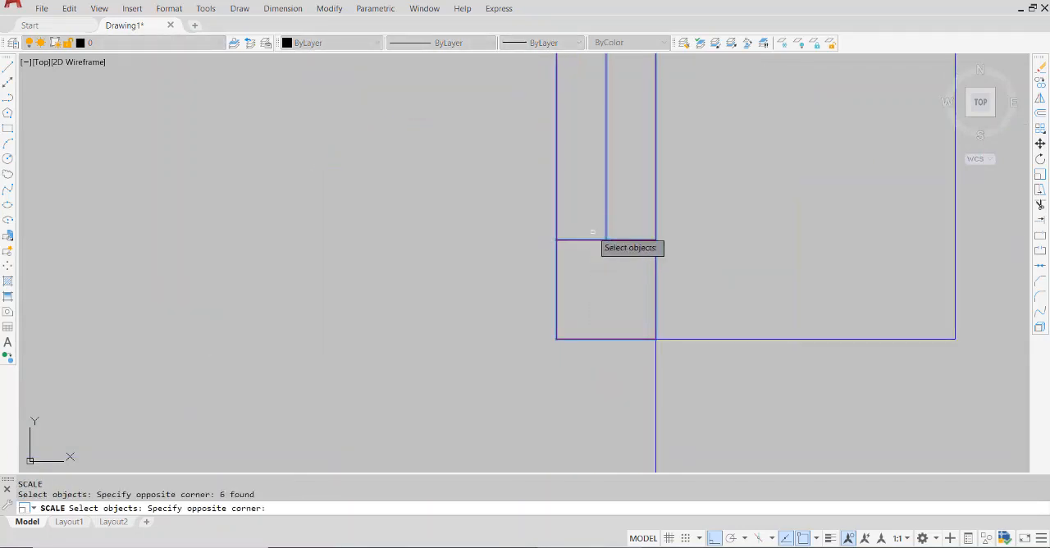
key(Return)
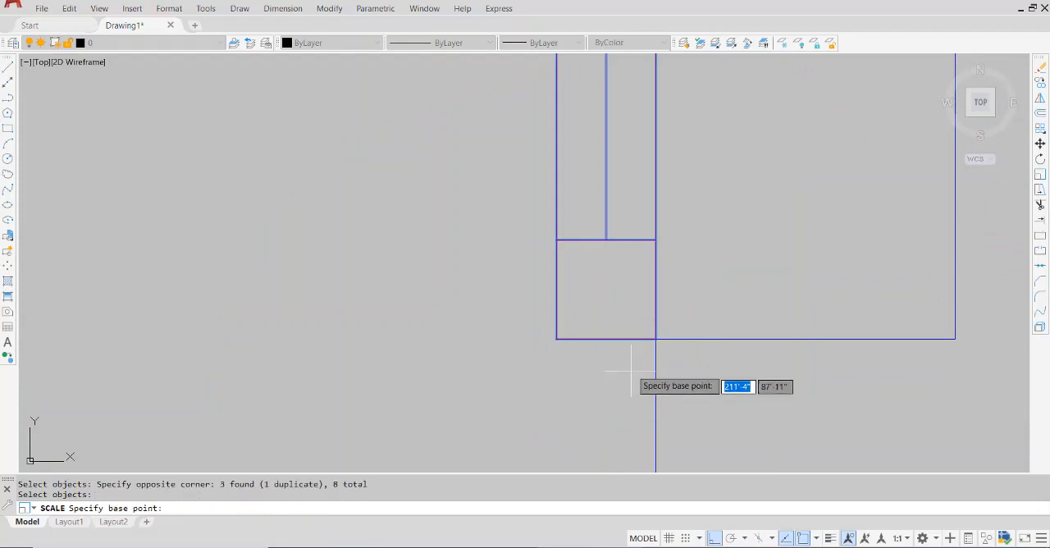
Scale the left cross-wall door by reference about its lower right leaf corner, bringing the arc end to the opposite wall end corner
click(656, 339)
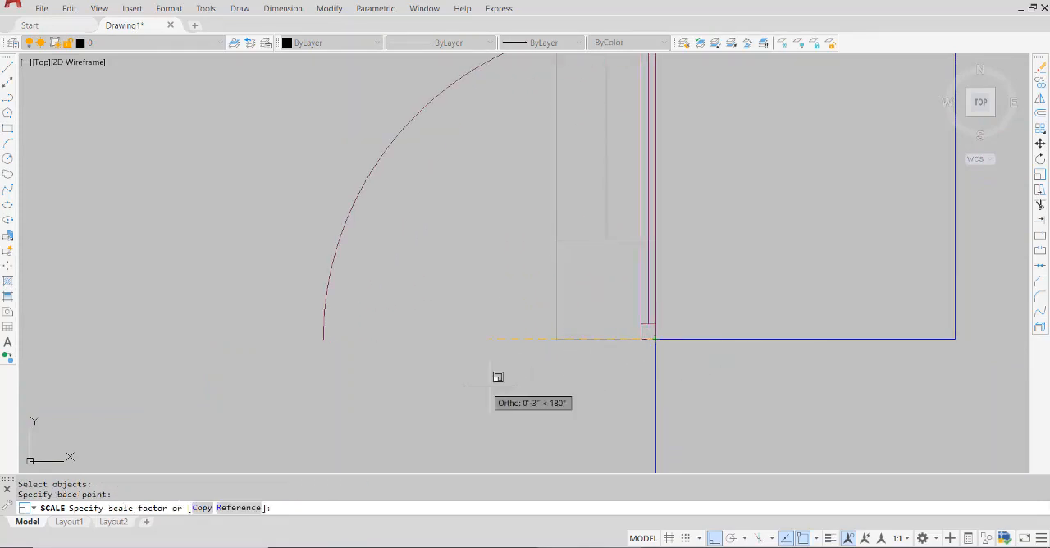
click(238, 508)
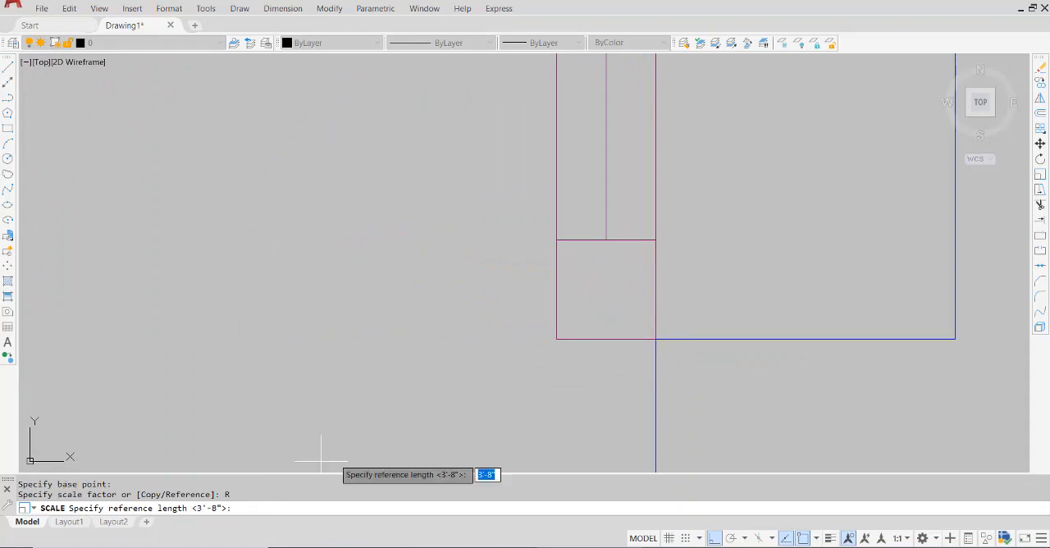
click(655, 339)
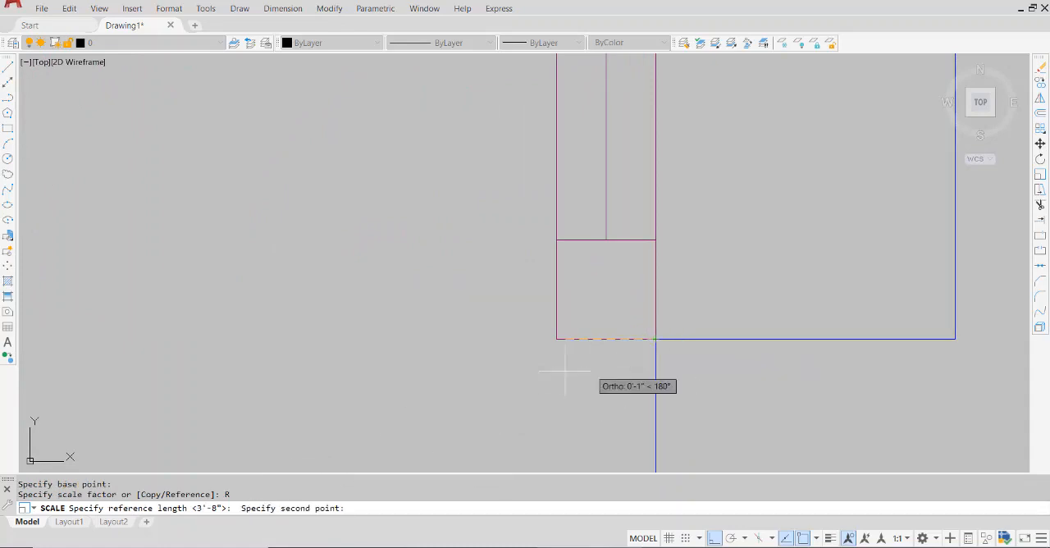
scroll(480, 369, down, 6)
middle_drag(363, 368, 739, 370)
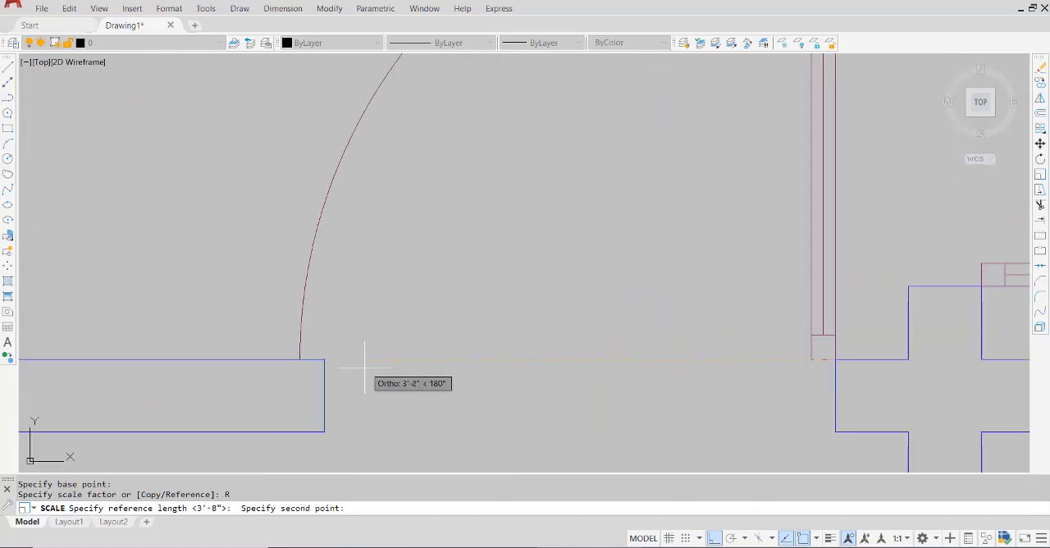
scroll(329, 361, up, 4)
click(283, 347)
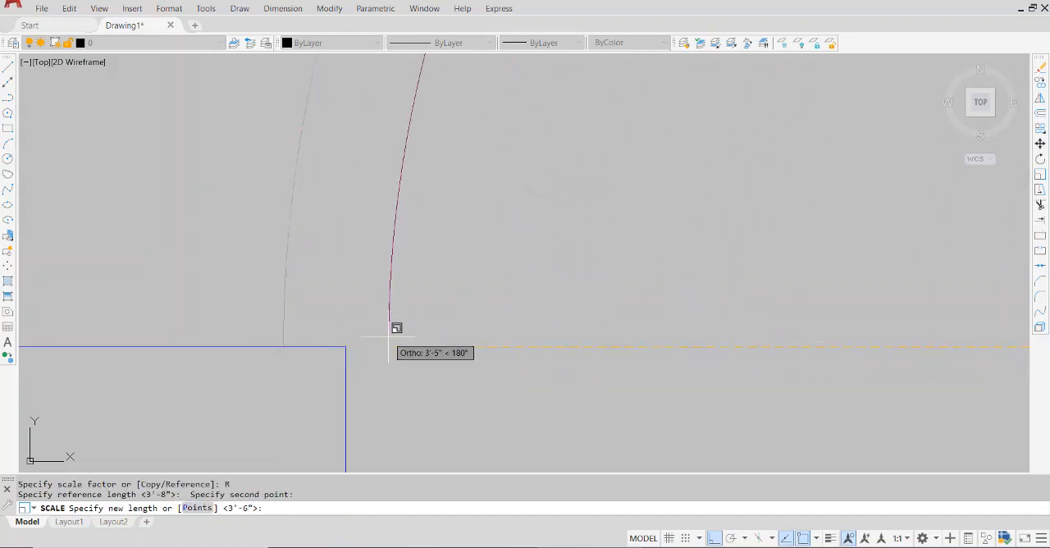
click(352, 336)
Repeat Scale and select the complete mirrored door in the lower right room, including its arc and the leaf's hinge-side end line
scroll(517, 382, down, 2)
scroll(544, 375, down, 3)
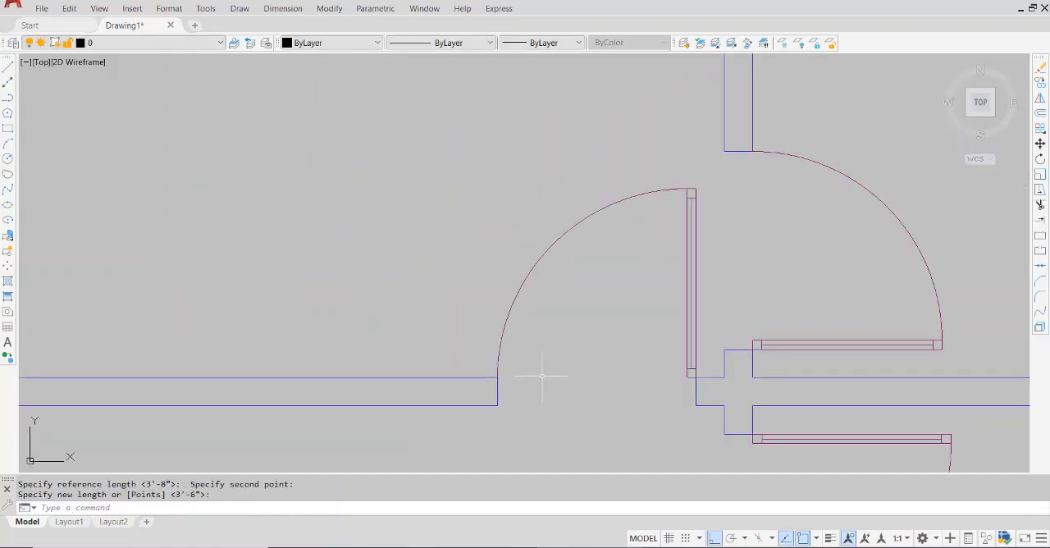
middle_drag(544, 375, 426, 354)
mouse_move(793, 436)
middle_down()
mouse_move(771, 364)
mouse_move(710, 262)
middle_up()
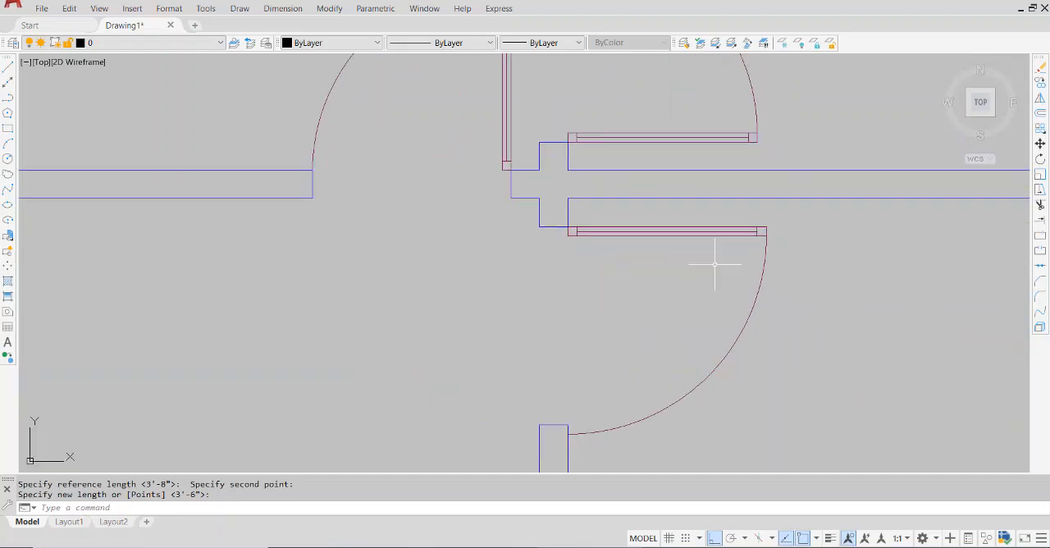
scroll(661, 312, up, 2)
key(Return)
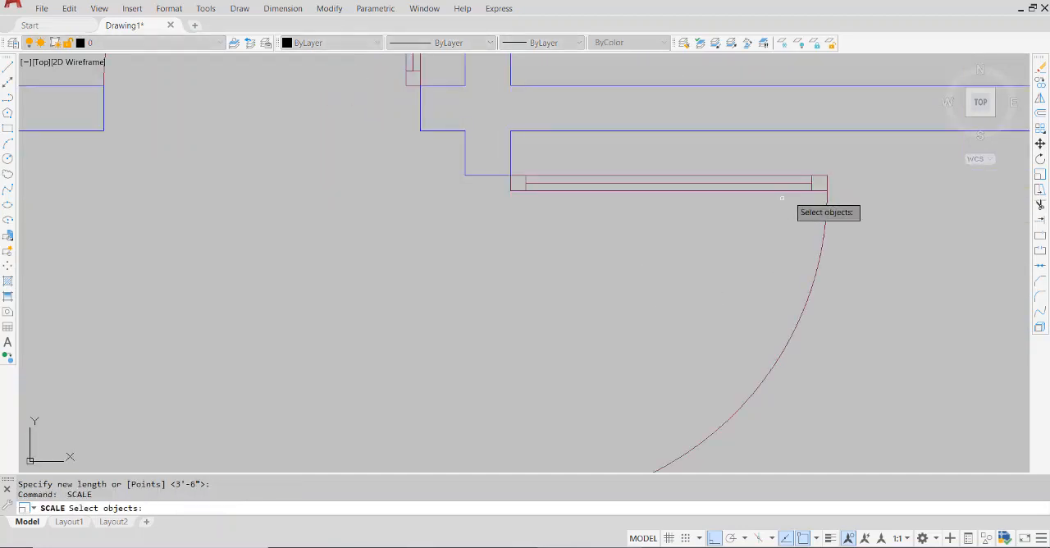
click(864, 160)
click(696, 272)
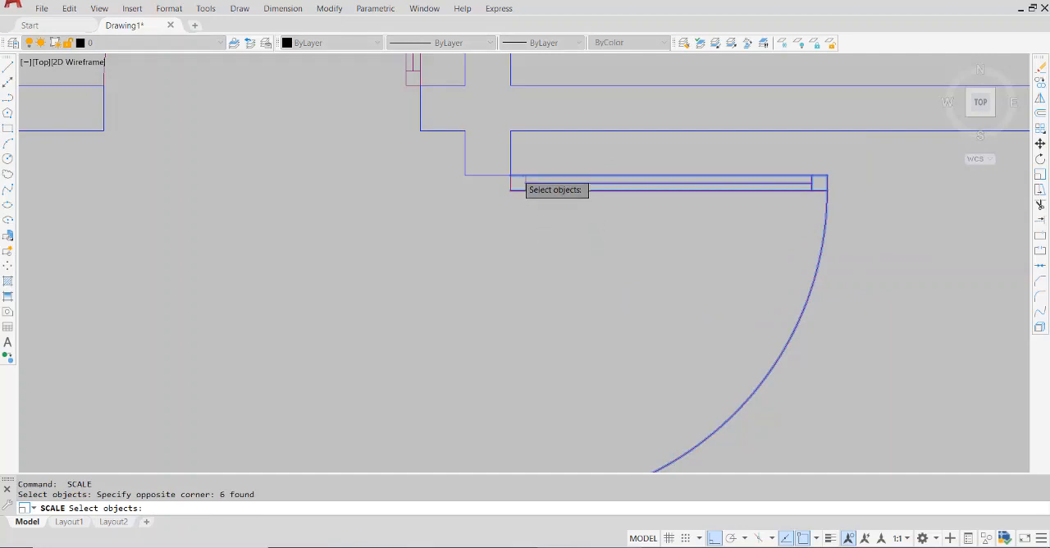
scroll(547, 169, up, 2)
click(547, 170)
click(529, 226)
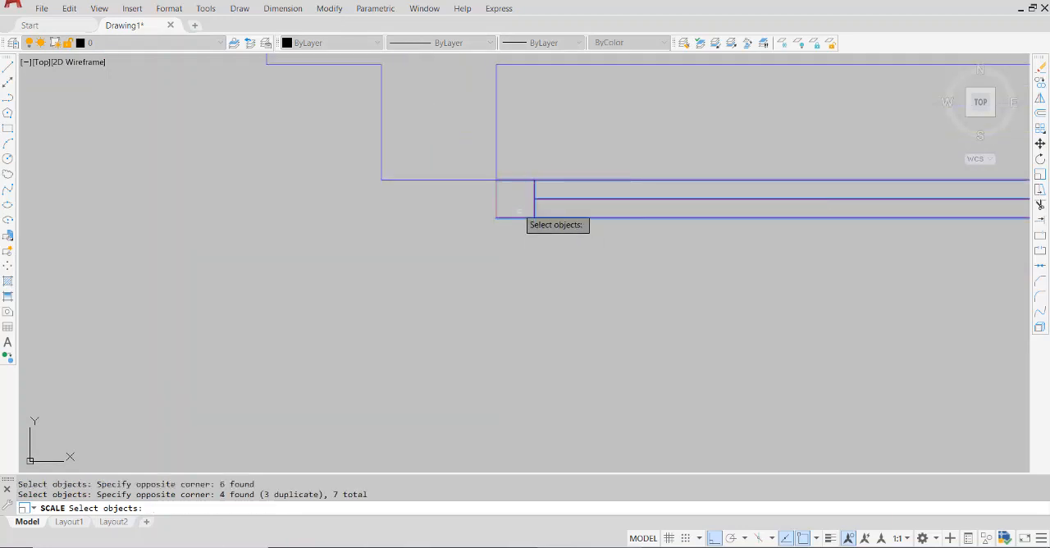
click(517, 187)
click(490, 209)
key(Return)
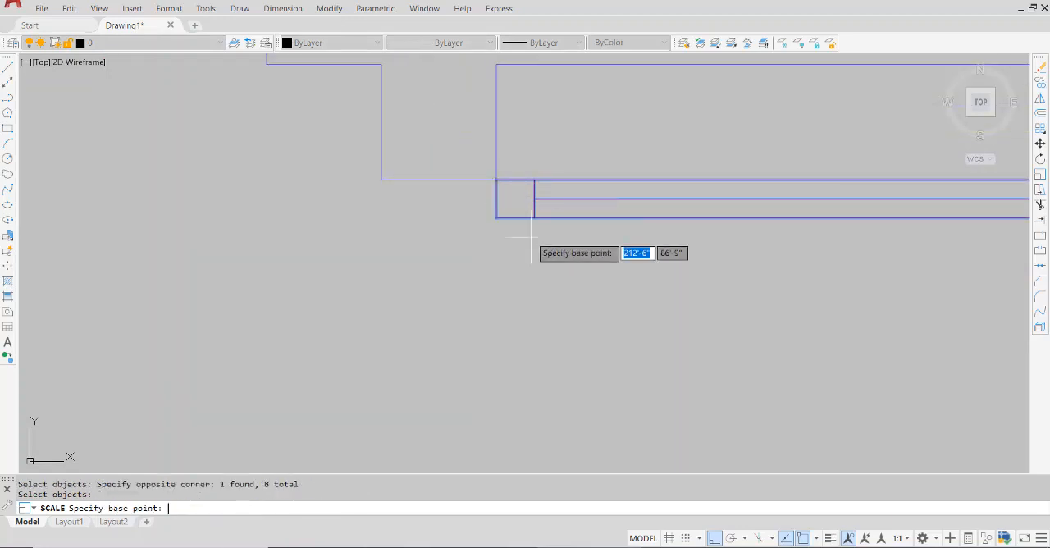
Scale the lower right room's door by reference from its upper hinge corner, fitting the arc end to the wall corner below
click(497, 179)
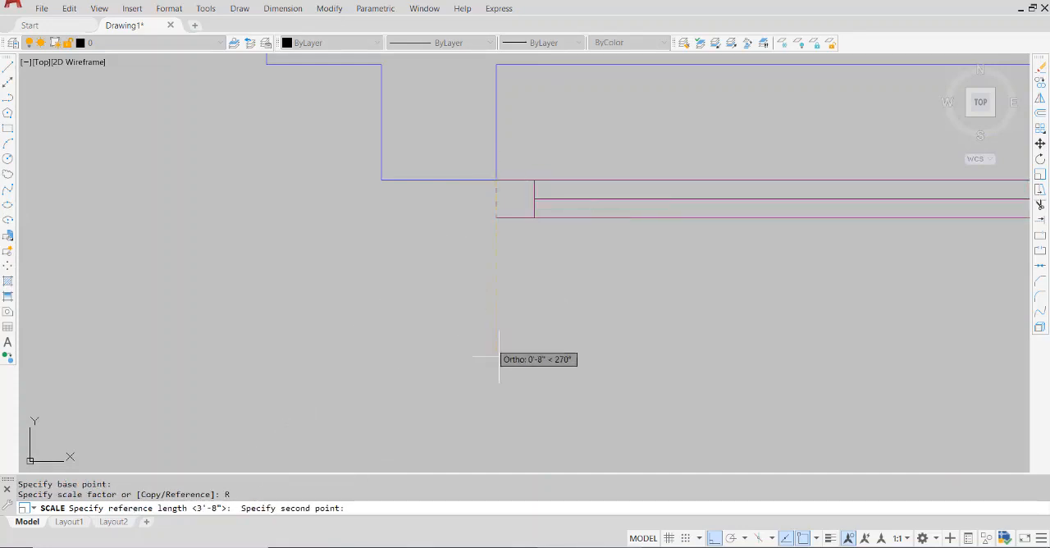
middle_drag(507, 347, 524, 194)
scroll(525, 192, down, 3)
scroll(523, 355, up, 5)
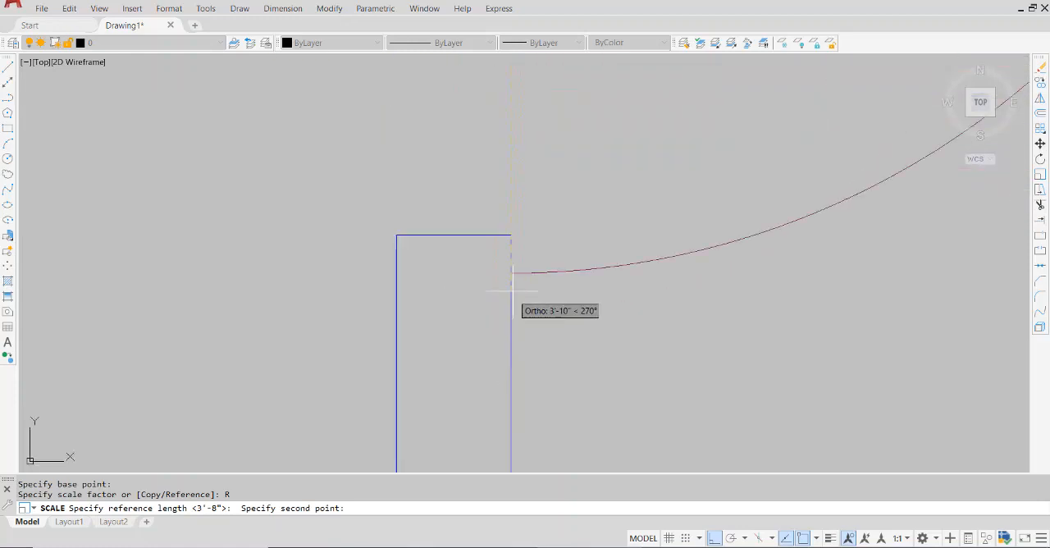
click(511, 273)
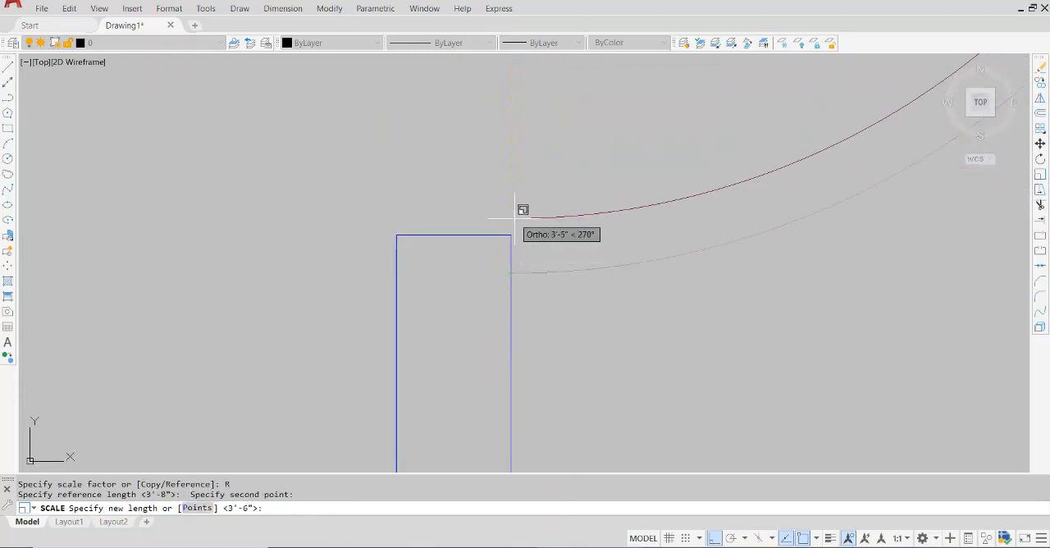
click(511, 236)
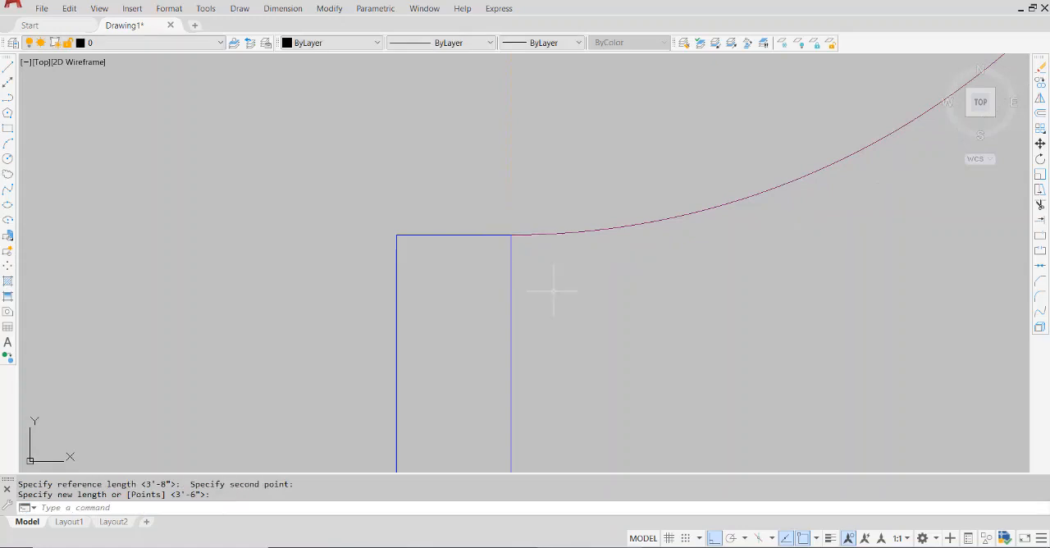
Repeat Scale and select the door in the upper cross wall's right opening, including its arc, leaf lines and upper end lines
scroll(551, 292, down, 3)
middle_drag(561, 246, 579, 376)
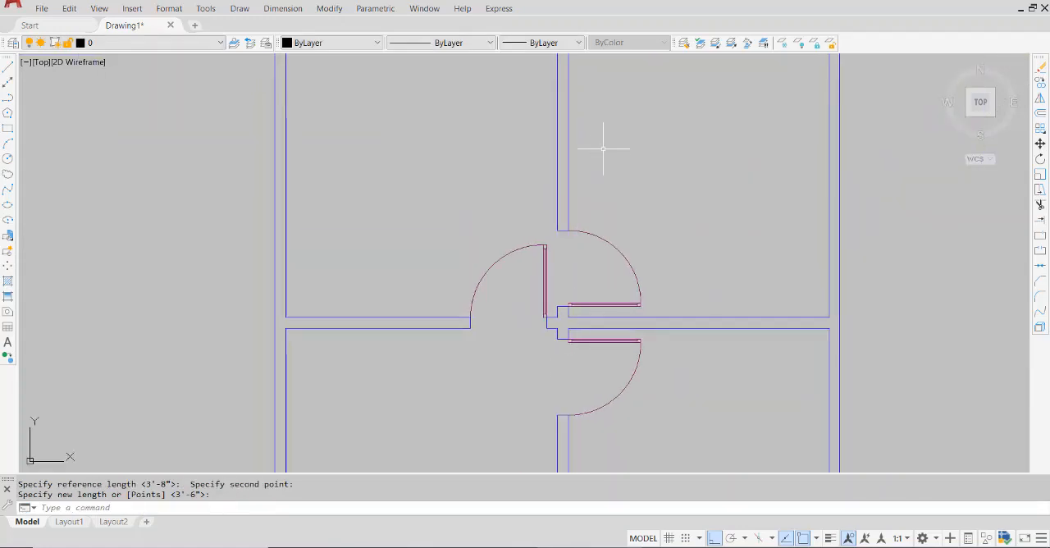
middle_drag(603, 148, 578, 459)
scroll(586, 264, up, 6)
key(Return)
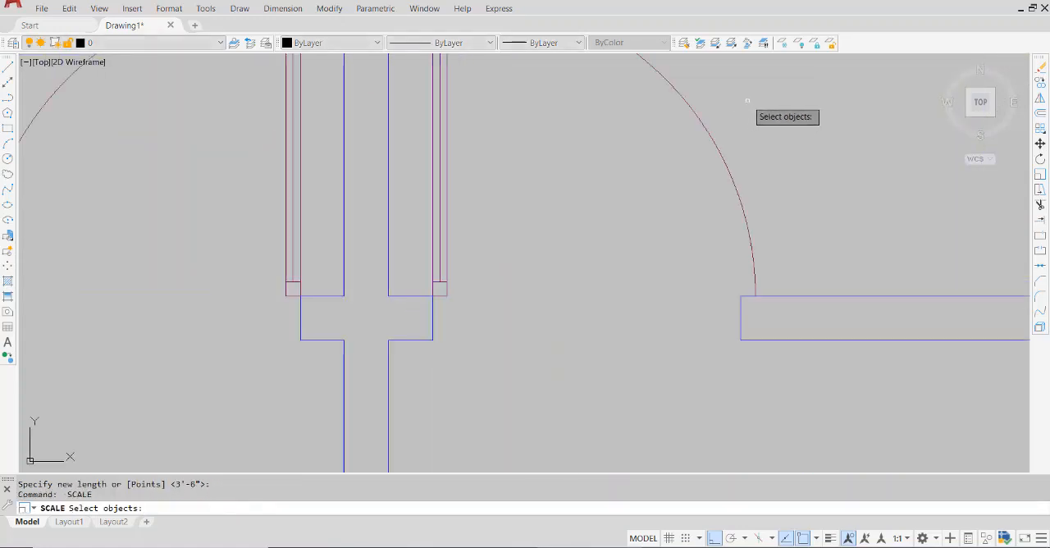
click(748, 99)
click(436, 147)
middle_drag(490, 150, 539, 275)
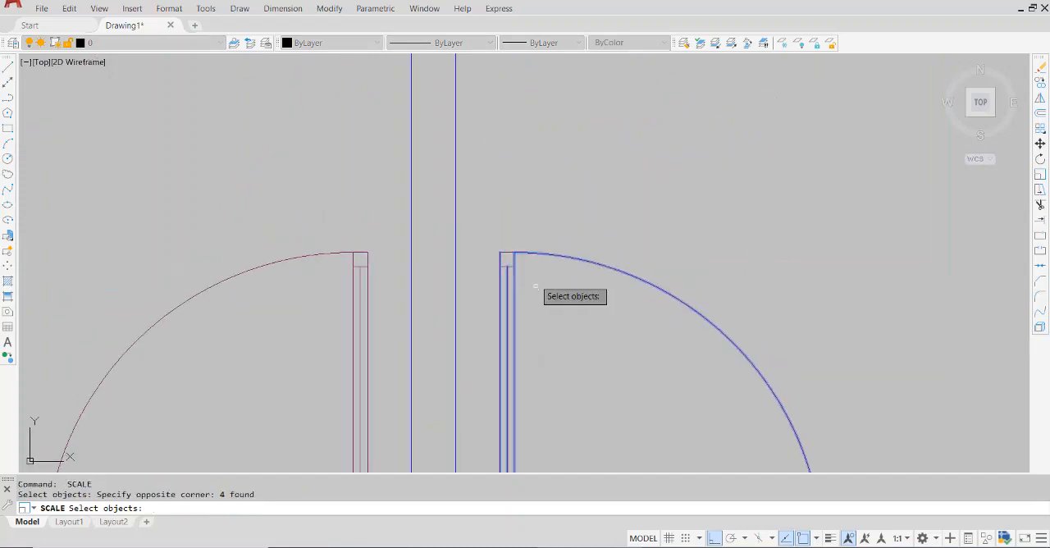
click(532, 237)
click(491, 283)
Add the two short hinge-end lines of the upper right door to the Scale selection and finish selecting
scroll(576, 345, down, 6)
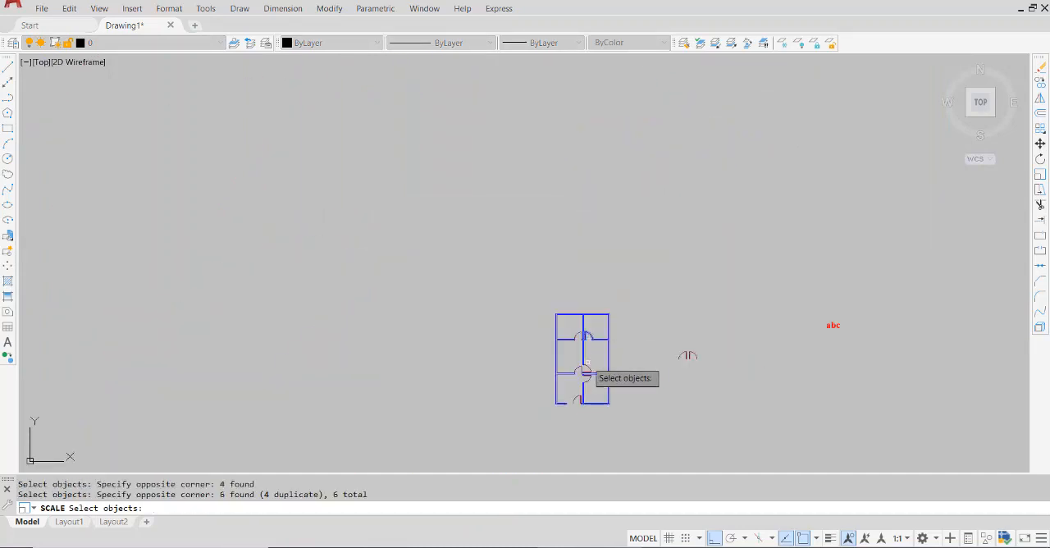
scroll(581, 366, up, 6)
scroll(607, 376, up, 4)
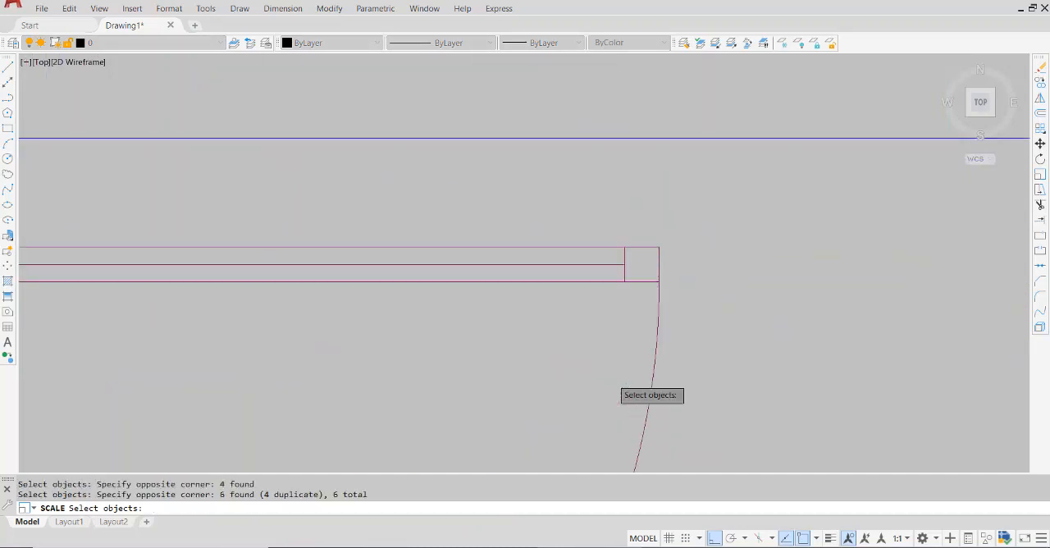
scroll(612, 378, down, 4)
scroll(612, 295, down, 4)
scroll(618, 167, up, 10)
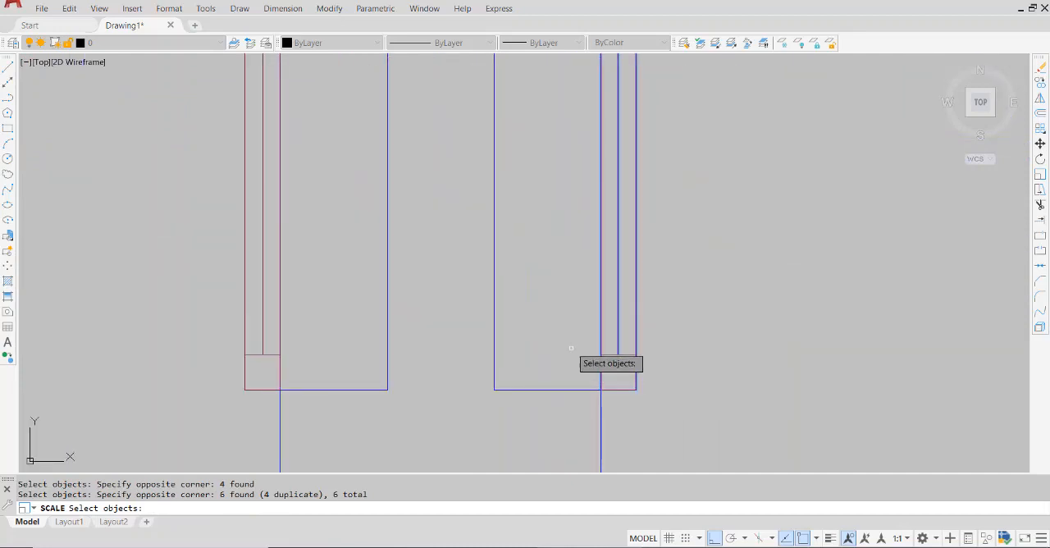
click(576, 344)
click(665, 399)
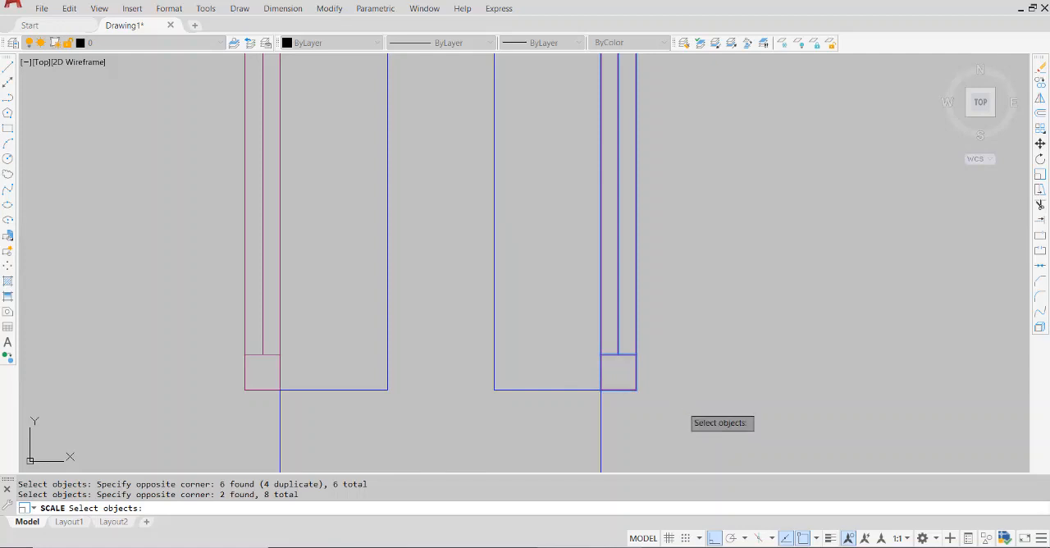
key(Return)
Scale the upper right door by reference about its lower left leaf corner, fitting the arc end to the opposite wall end corner
click(600, 391)
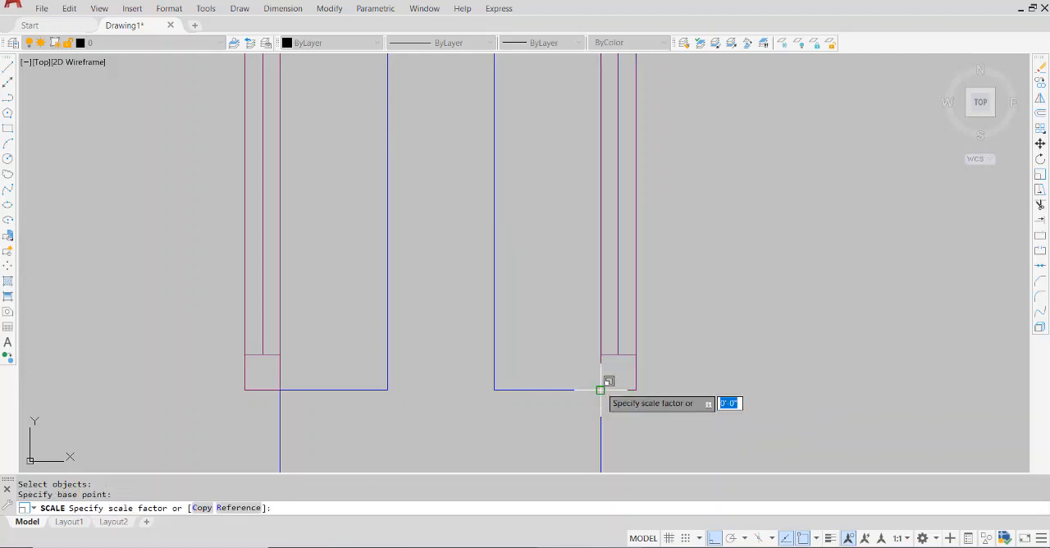
click(255, 509)
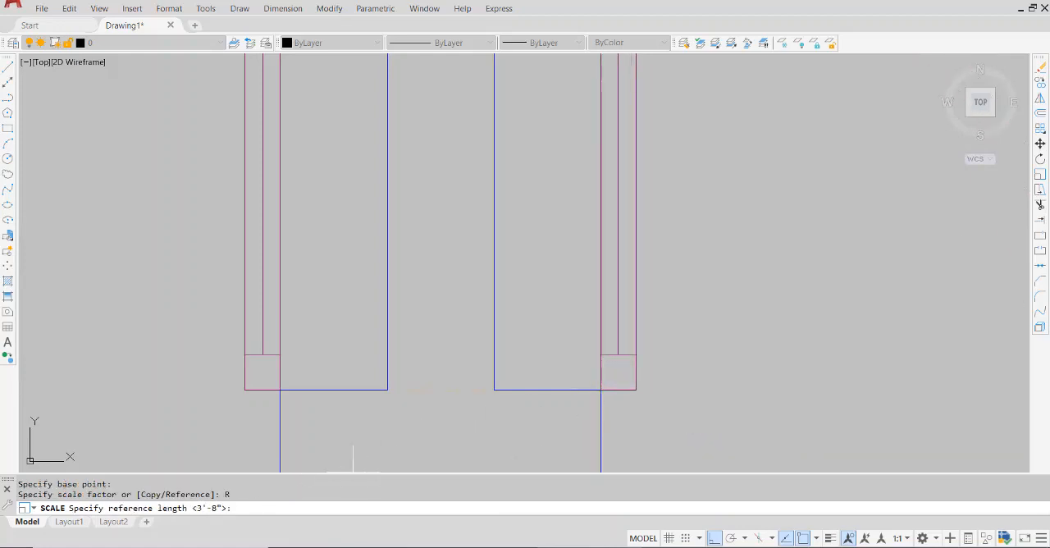
click(601, 391)
scroll(601, 391, down, 4)
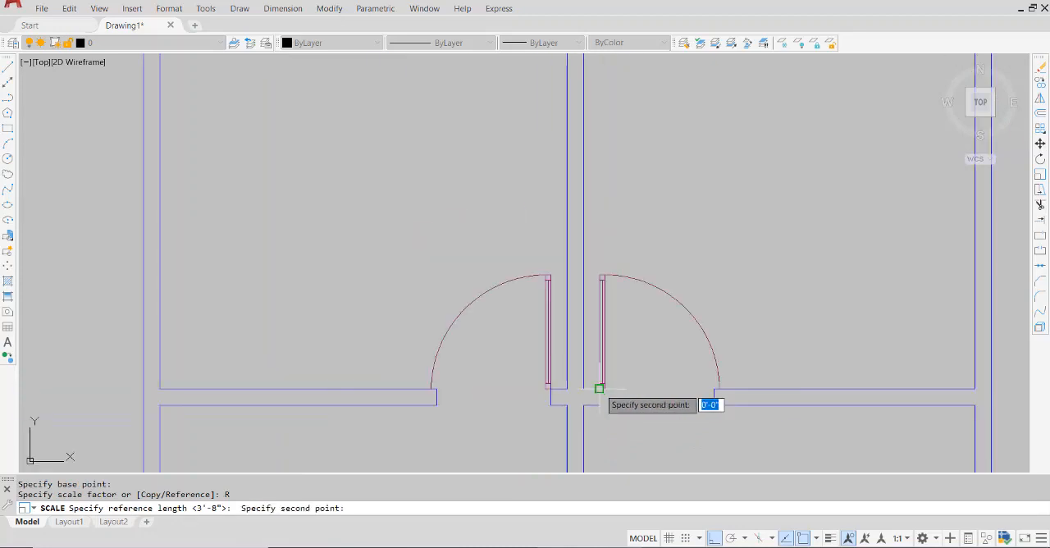
scroll(757, 387, up, 4)
scroll(569, 394, up, 4)
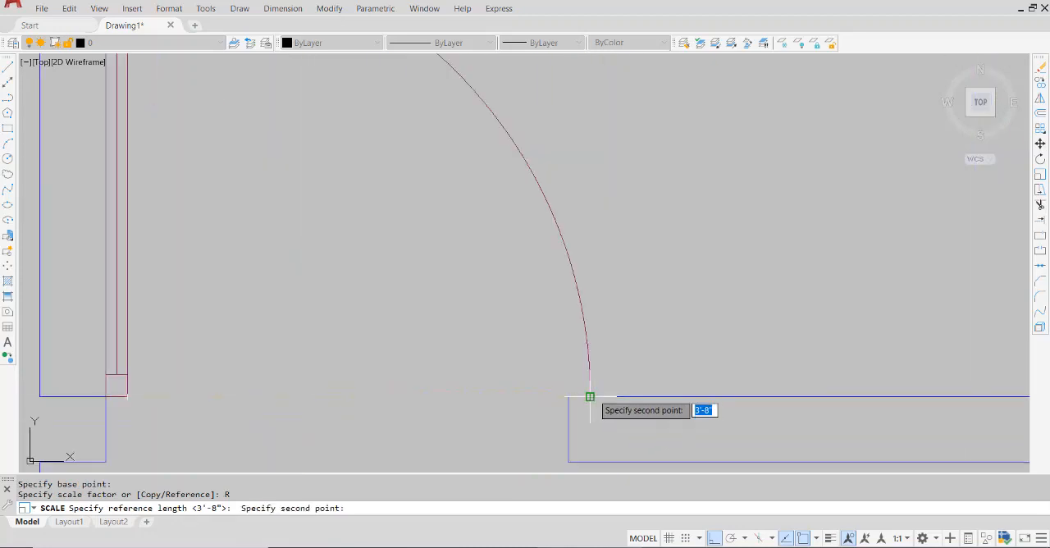
click(590, 397)
key(Return)
Repeat Scale and select the whole door in the upper cross wall's left opening, including its short hinge-end lines
scroll(534, 410, down, 5)
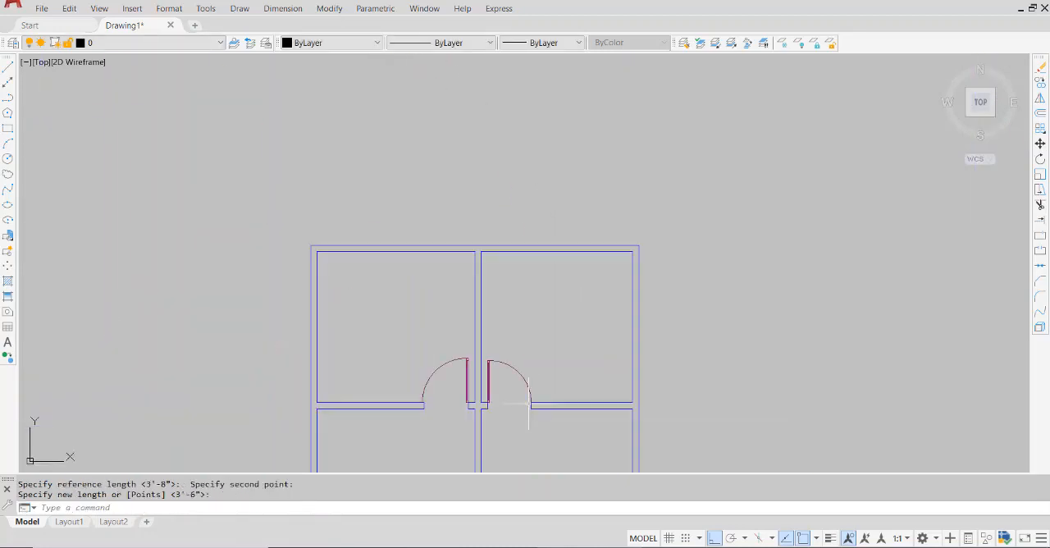
scroll(406, 394, up, 4)
key(Return)
key(Return)
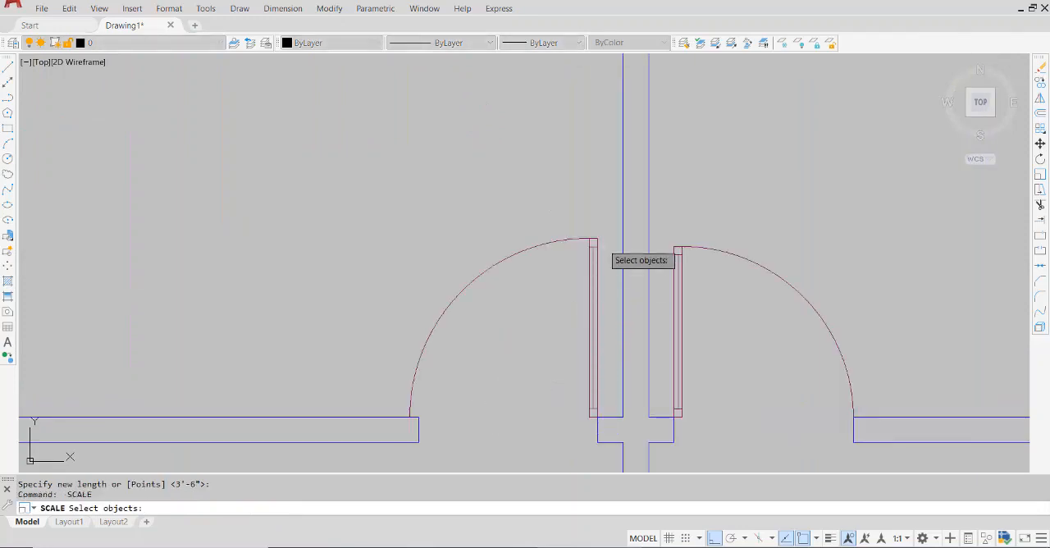
click(605, 227)
click(430, 297)
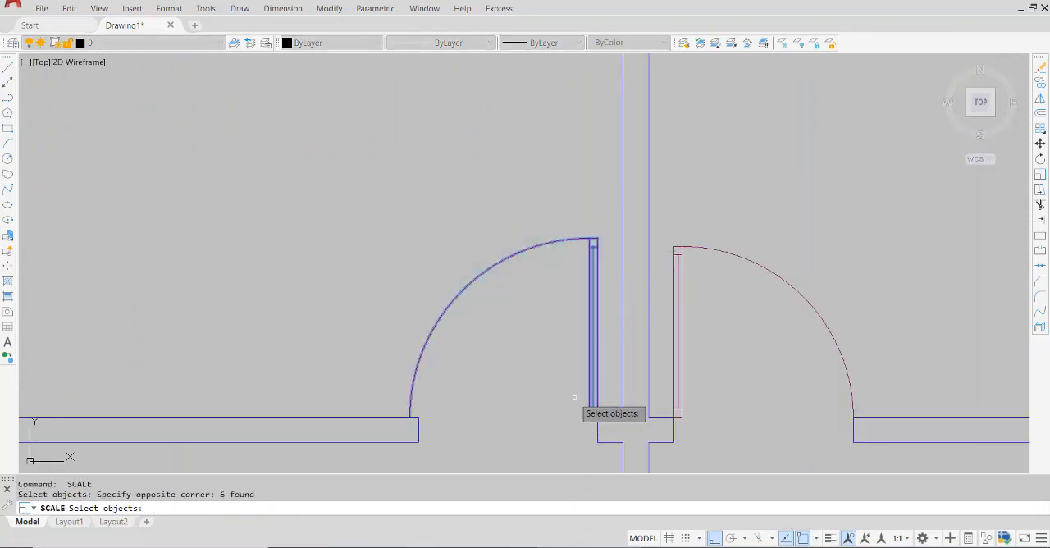
click(587, 397)
click(602, 422)
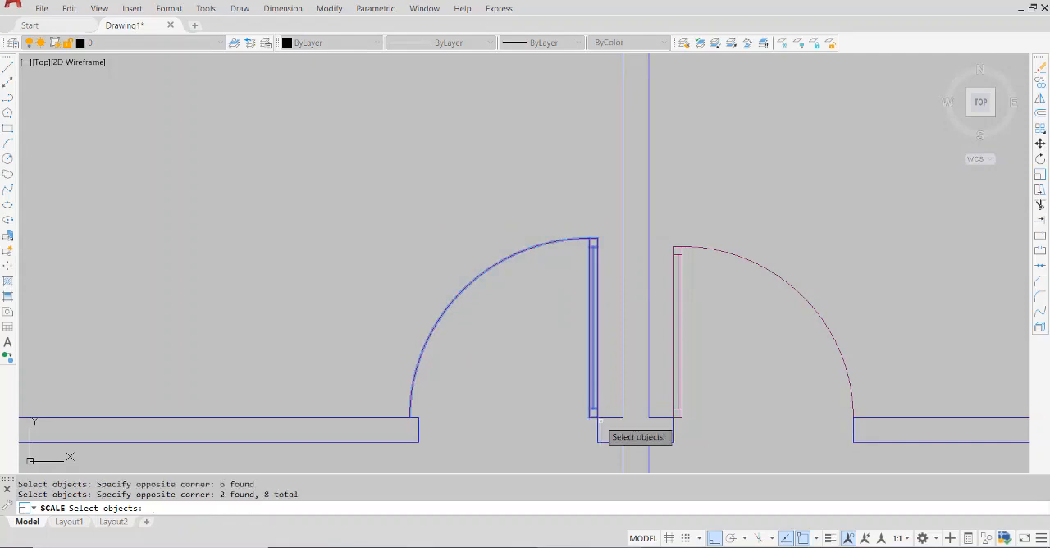
key(Return)
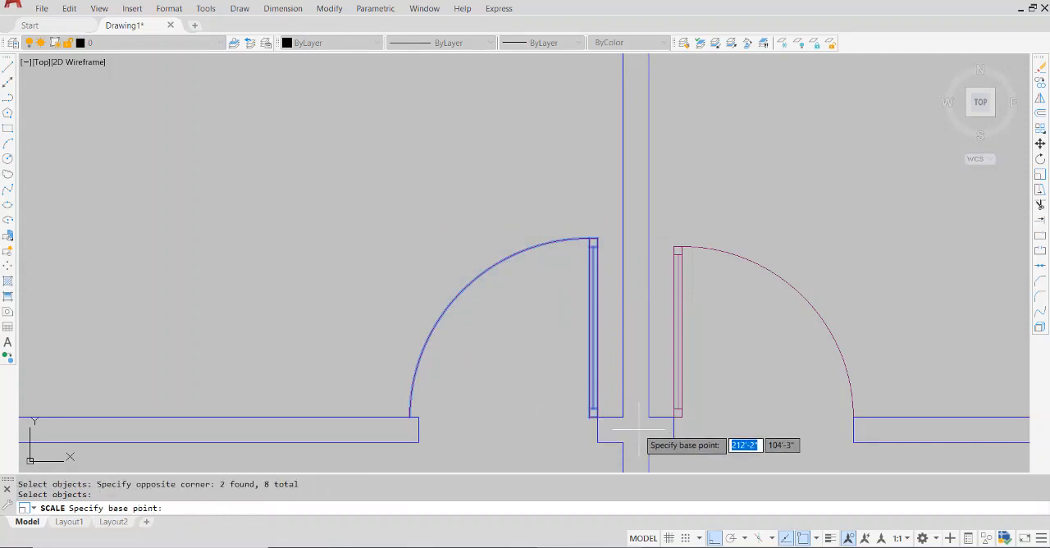
Scale the upper left door by reference about its lower right leaf corner, bringing the arc end to the opposite wall end corner
click(597, 417)
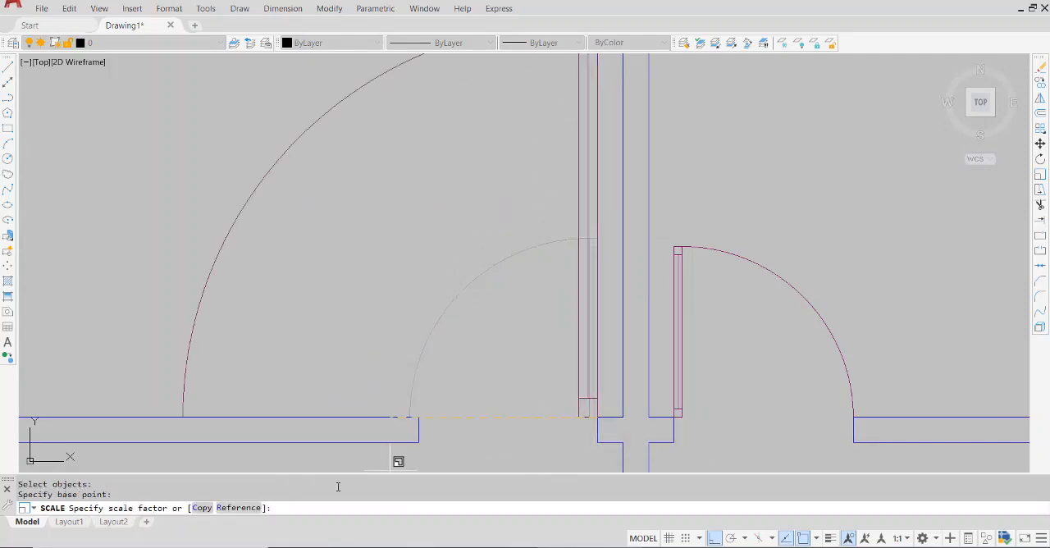
click(253, 507)
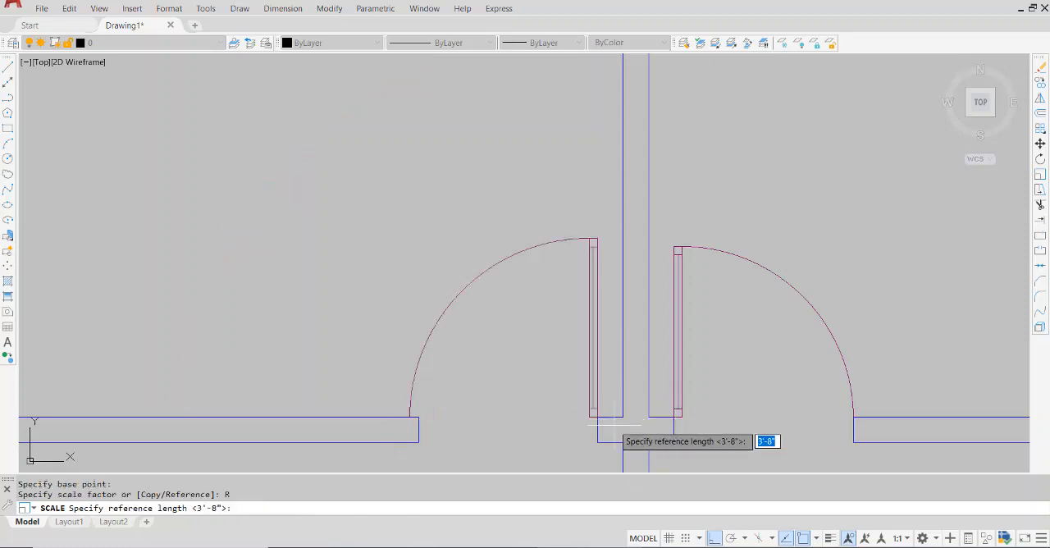
scroll(599, 422, up, 5)
click(498, 371)
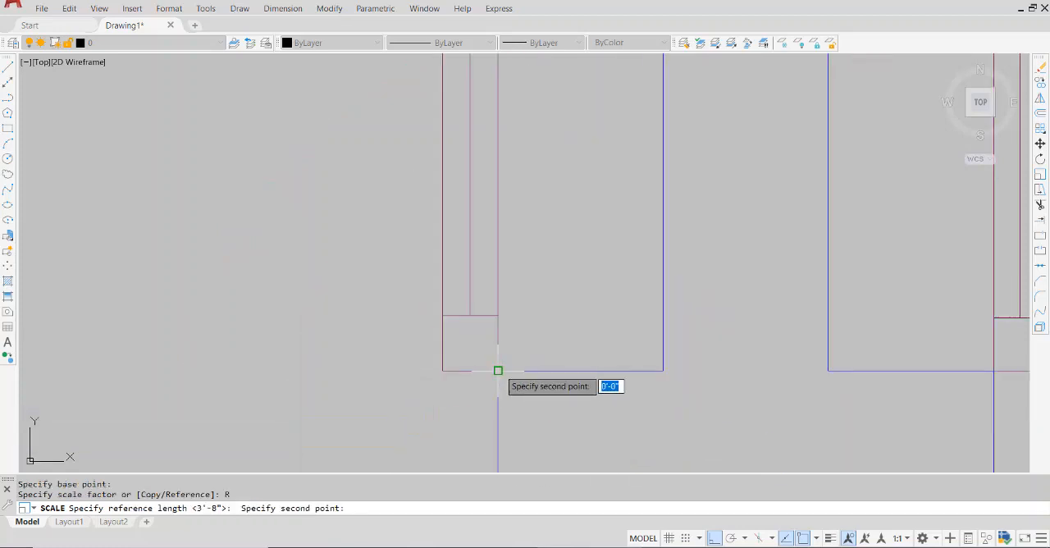
scroll(498, 371, down, 5)
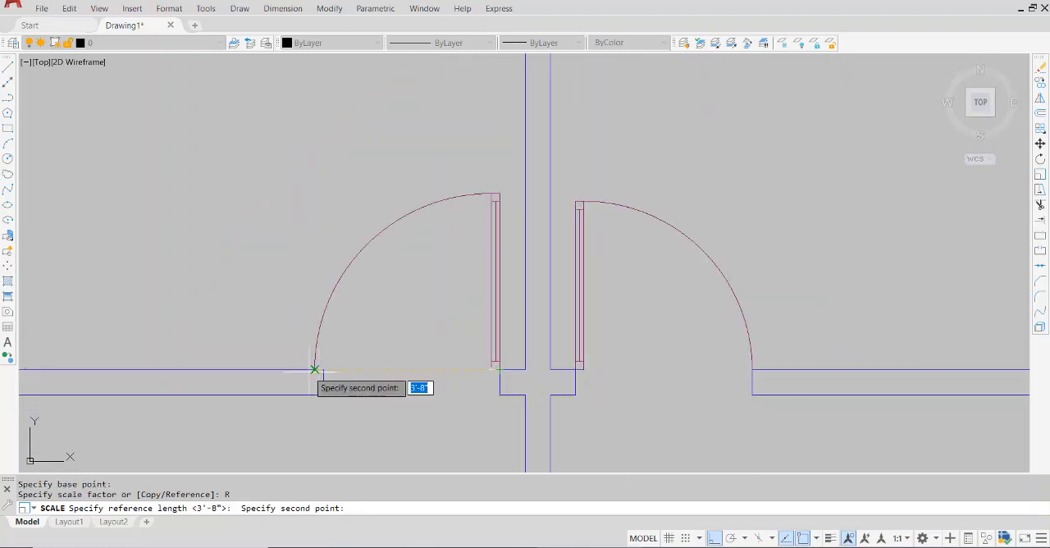
scroll(314, 370, up, 5)
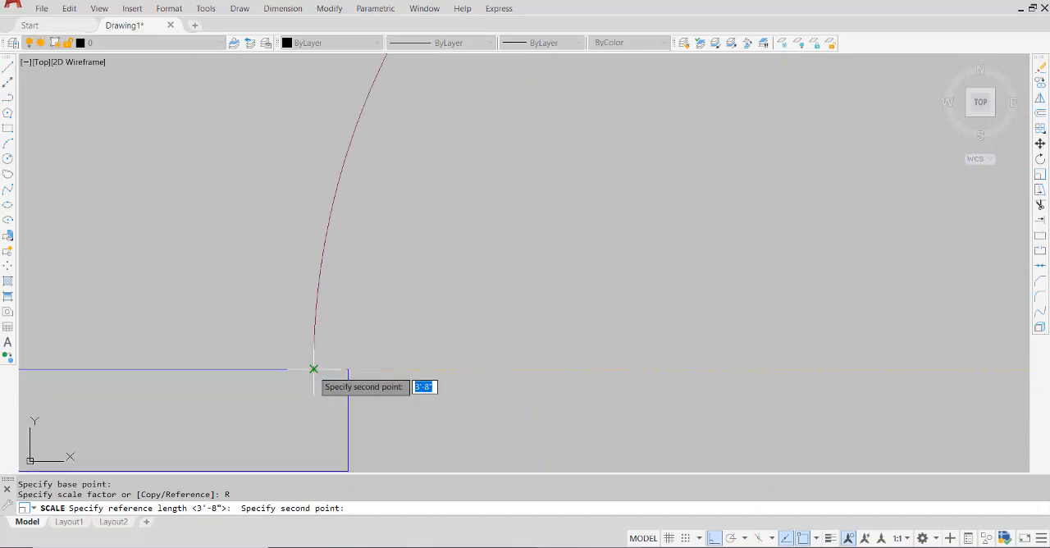
click(315, 369)
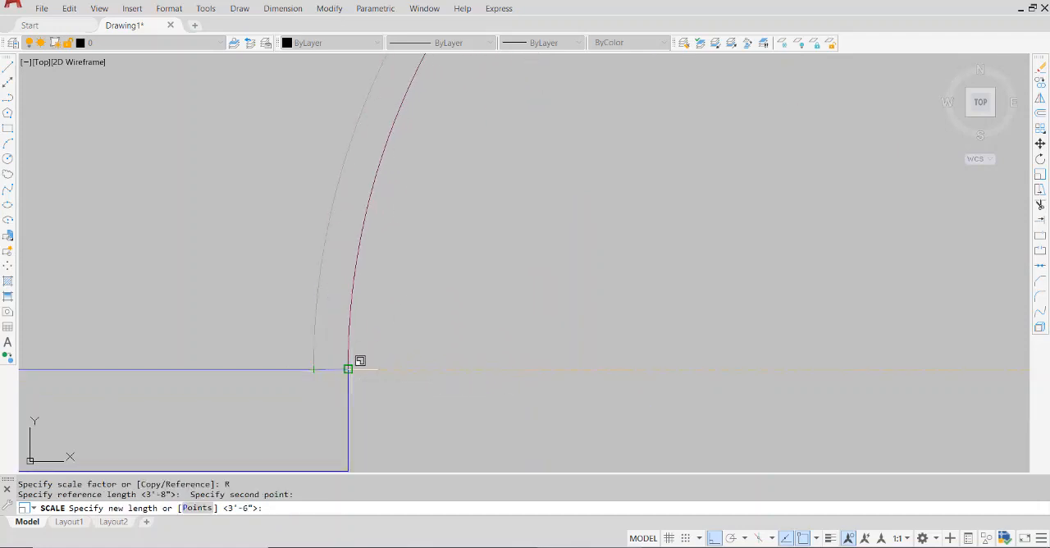
click(348, 369)
Draw a horizontal line across the bottom wall's entrance opening, from the left wall's inner corner to the door's hinge corner
scroll(414, 368, down, 6)
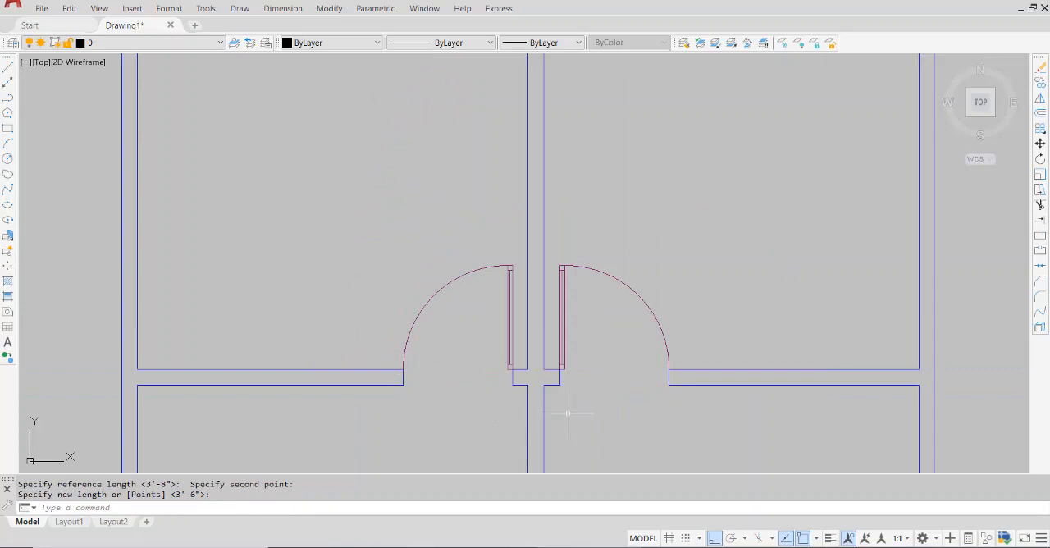
scroll(574, 328, down, 8)
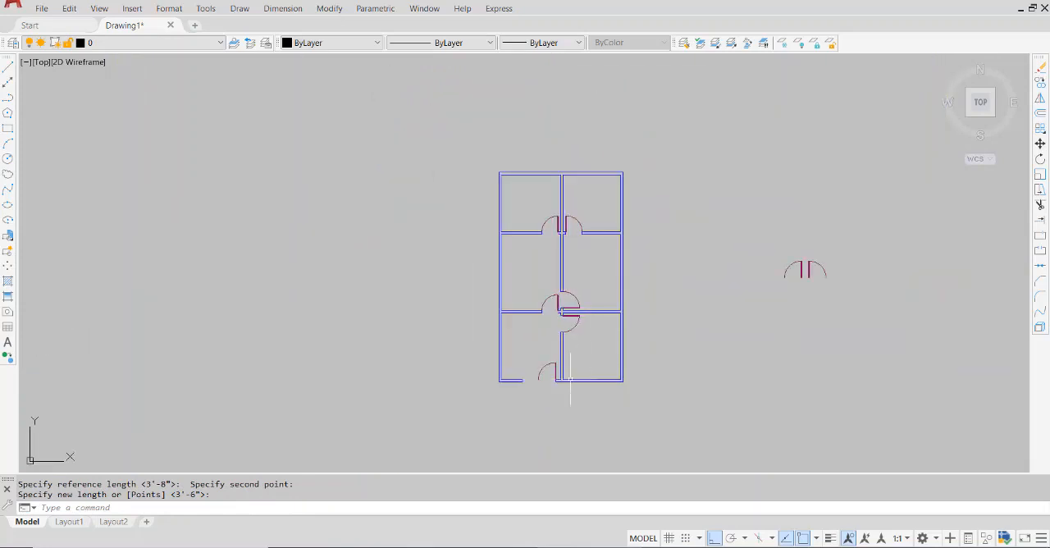
scroll(570, 381, up, 4)
scroll(571, 377, up, 4)
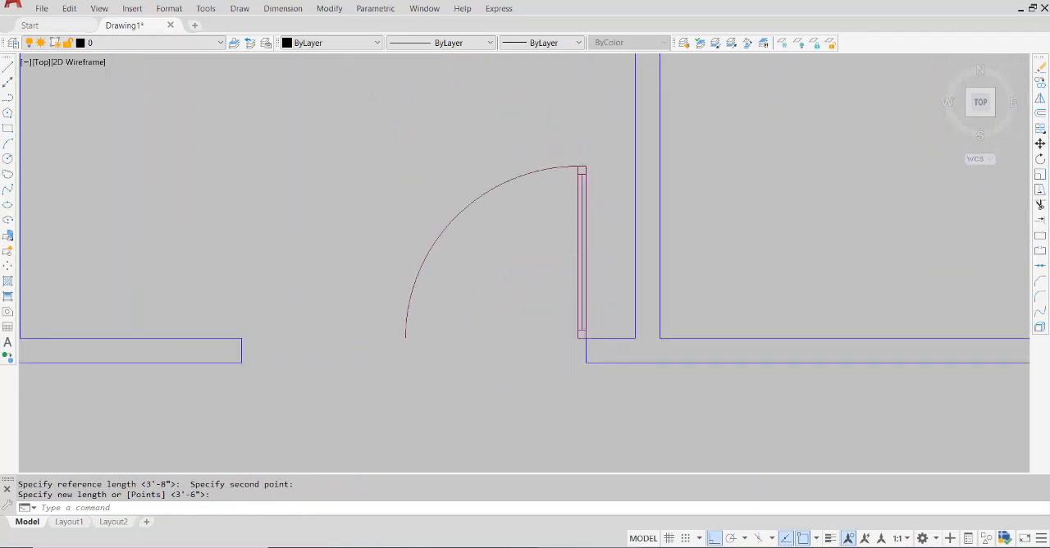
scroll(513, 347, up, 2)
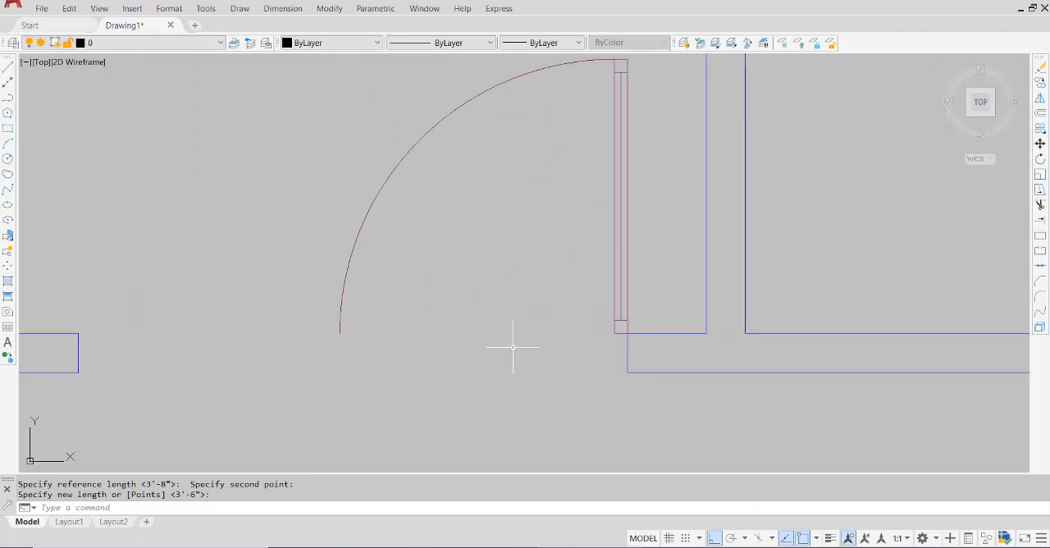
click(7, 68)
middle_drag(281, 403, 382, 427)
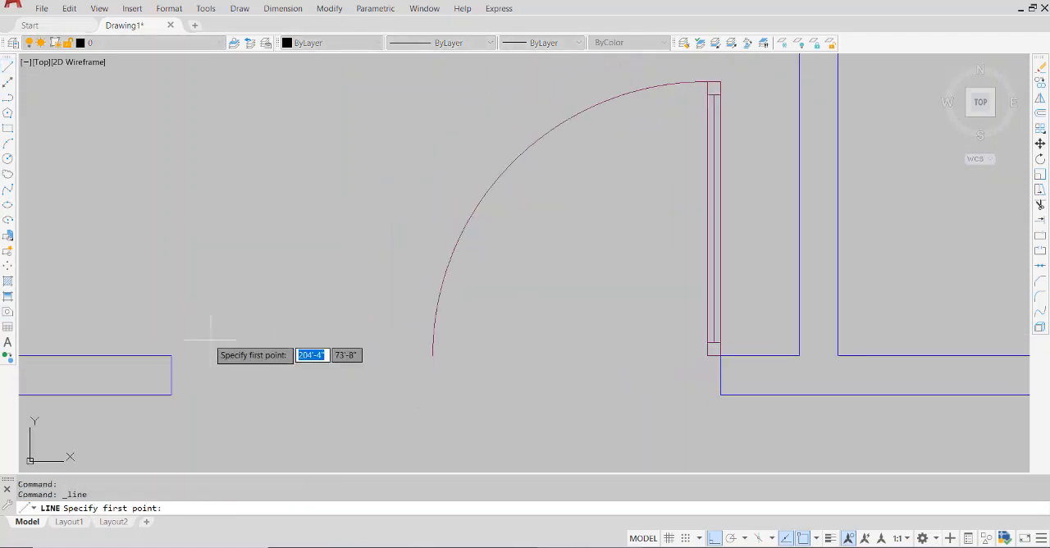
click(171, 356)
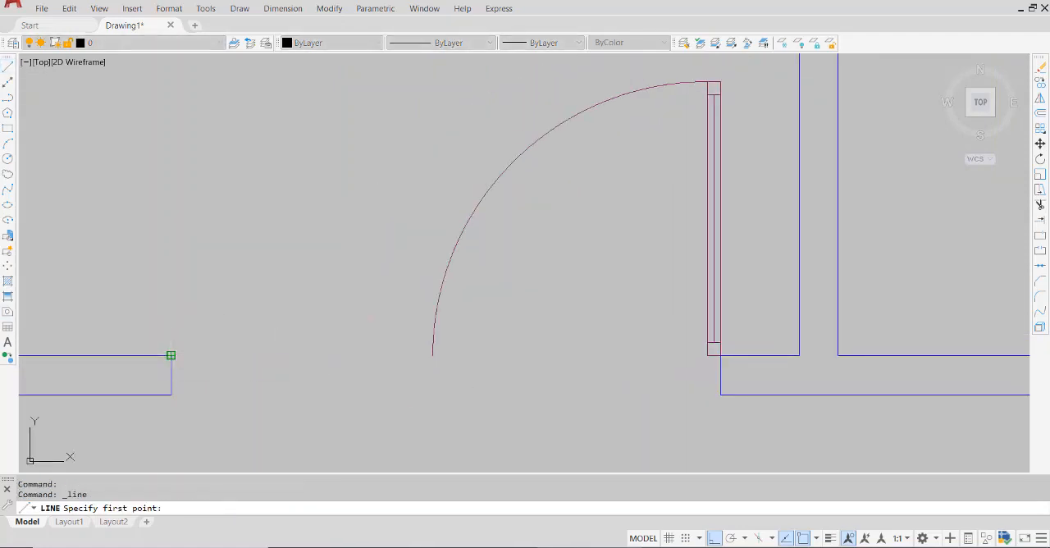
click(721, 355)
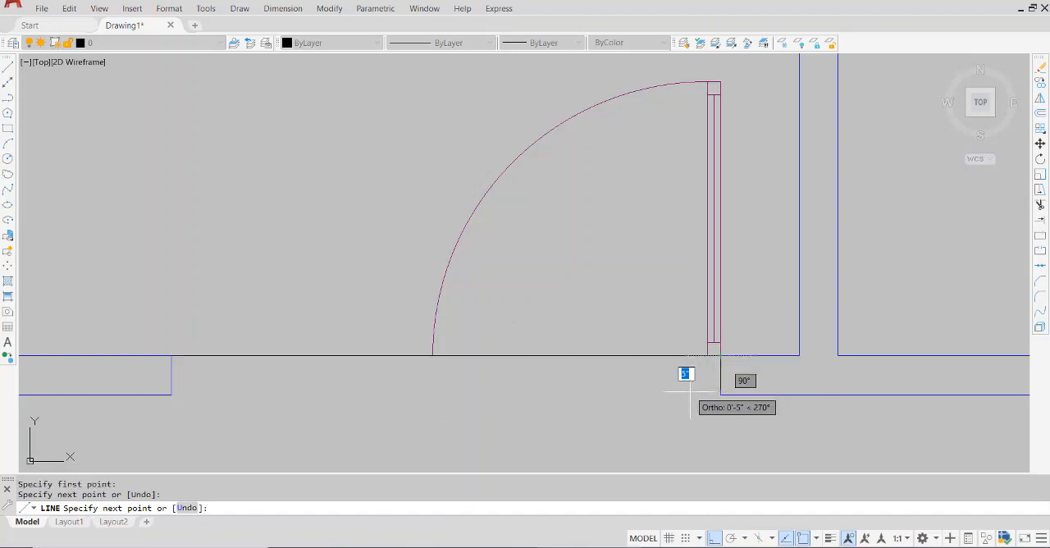
key(Escape)
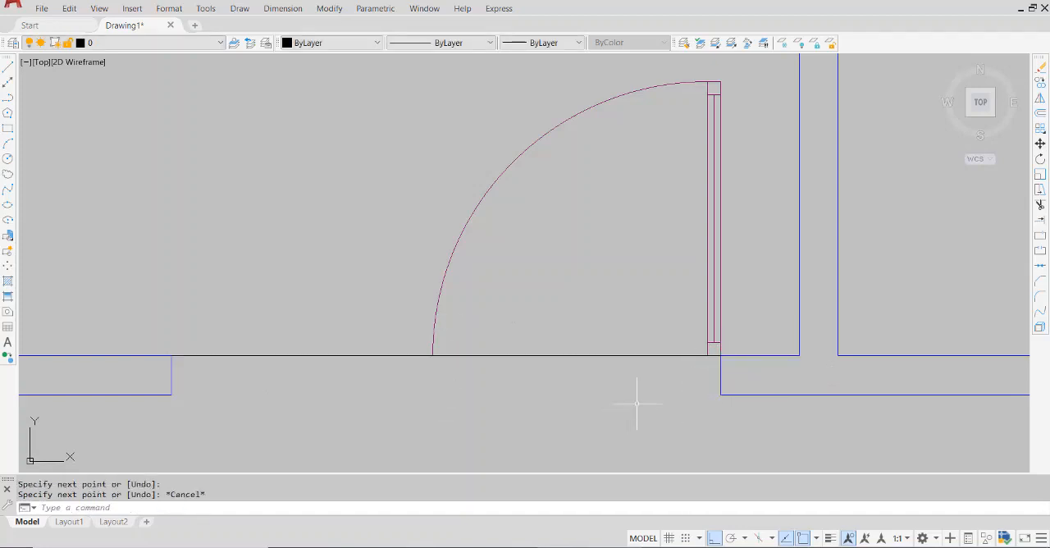
scroll(687, 372, down, 4)
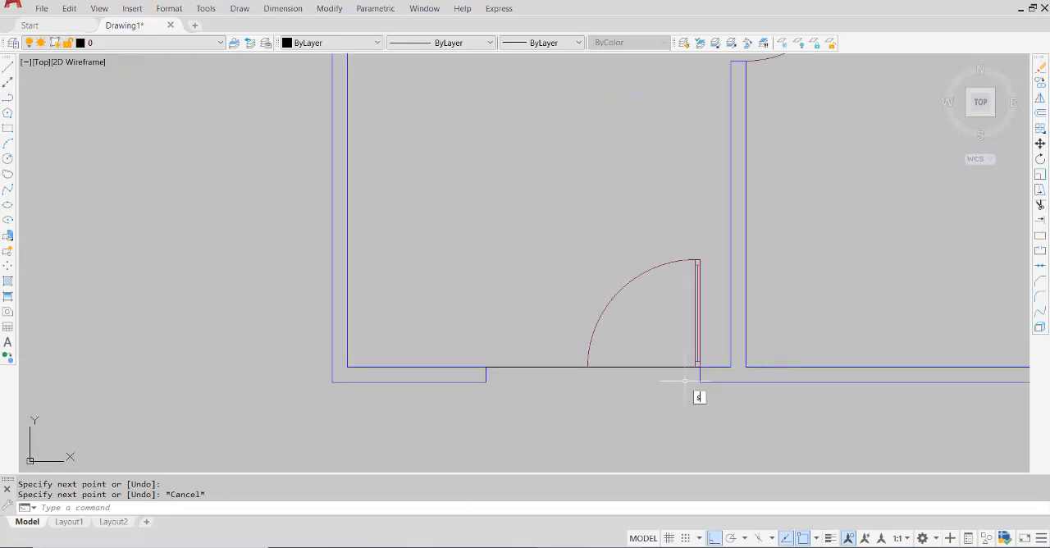
key(Return)
scroll(684, 380, up, 3)
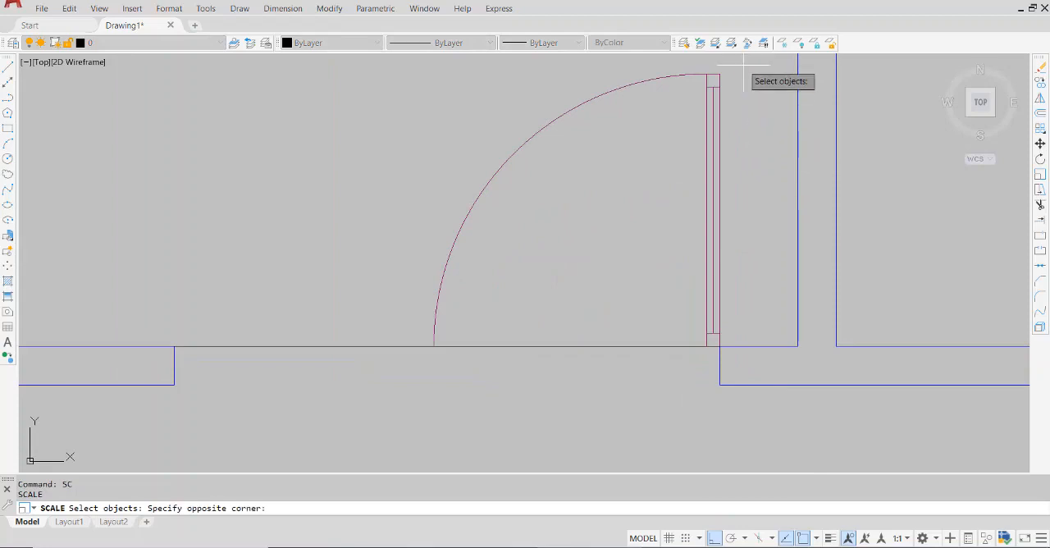
click(490, 346)
click(692, 319)
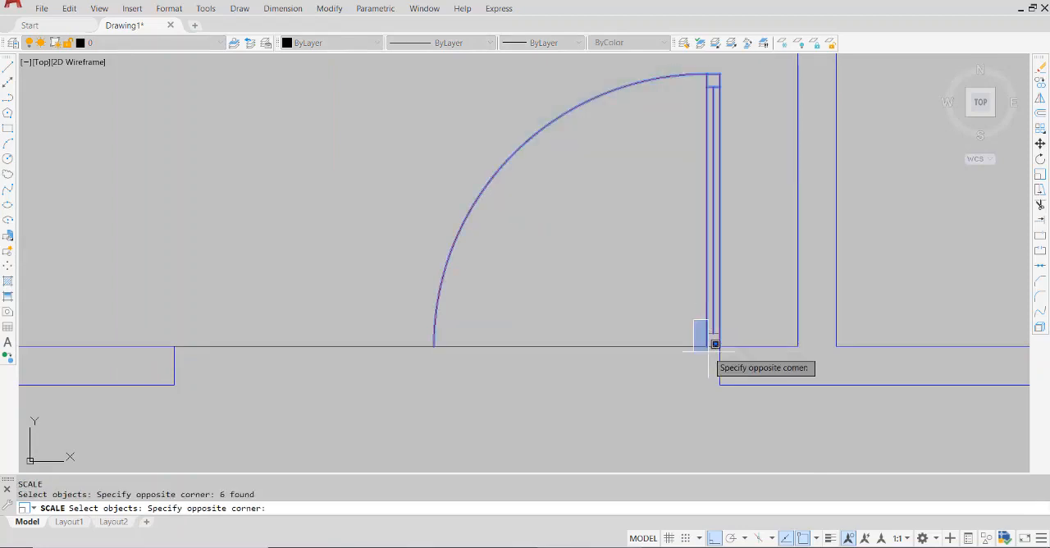
click(724, 353)
key(Return)
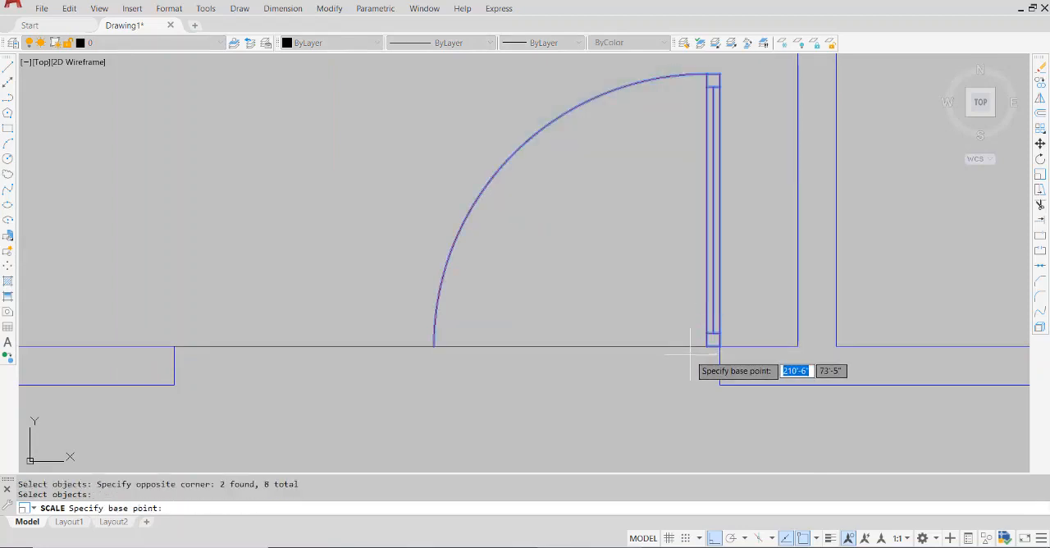
click(718, 347)
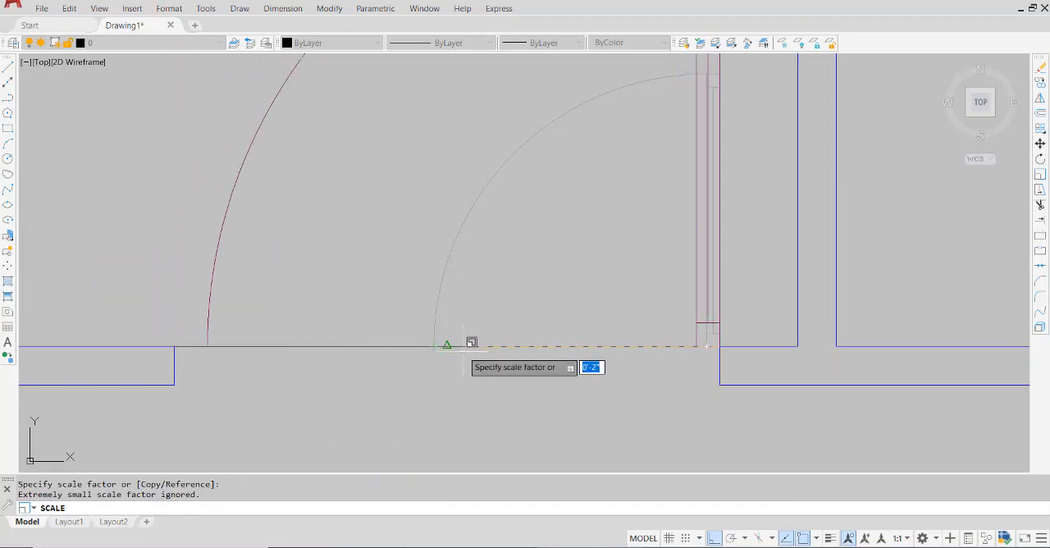
scroll(462, 355, down, 6)
scroll(393, 412, up, 1)
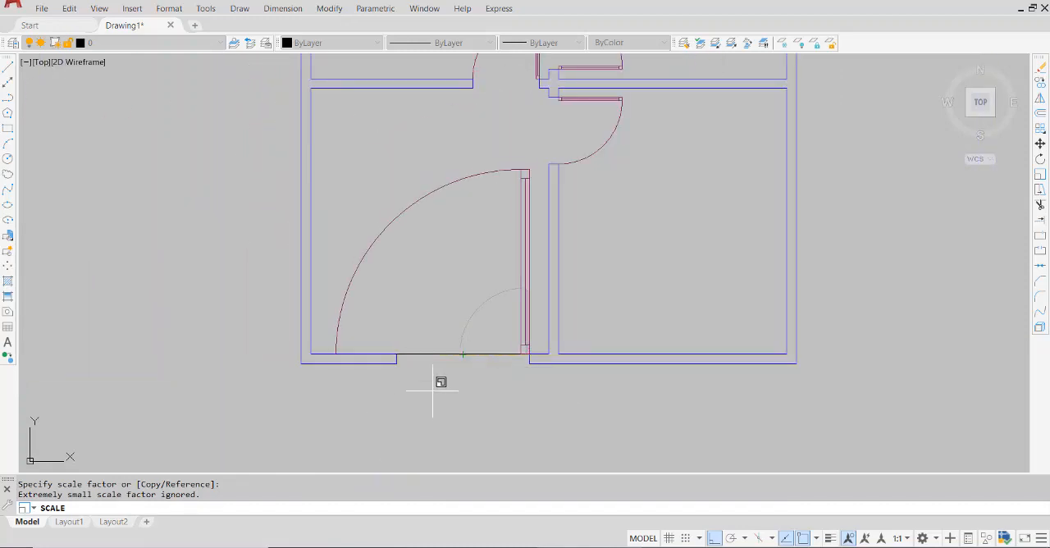
key(Escape)
Repeat Scale and select the whole door in the bottom wall's entrance opening, including its short lines at both leaf ends
key(Return)
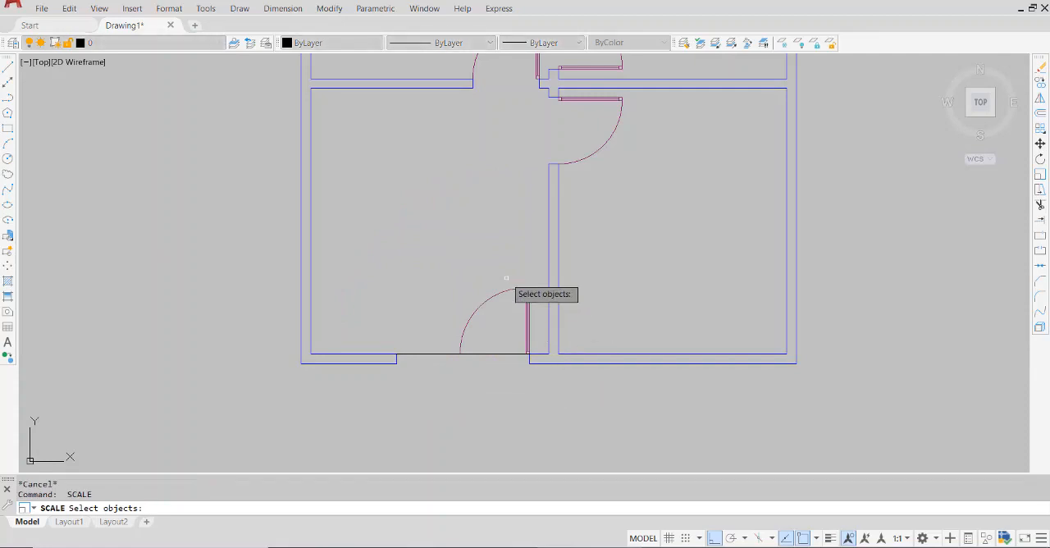
click(506, 279)
click(534, 309)
click(538, 284)
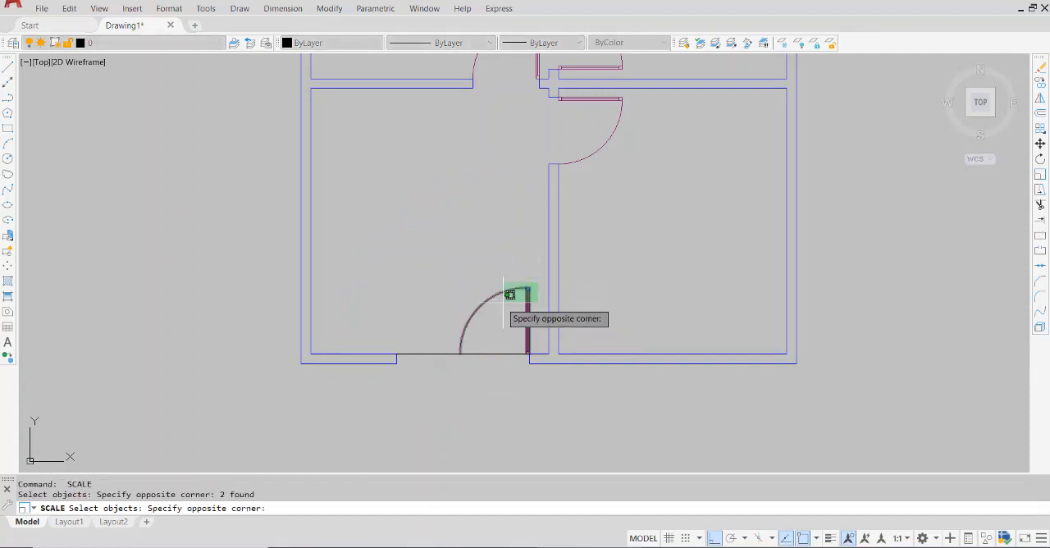
click(512, 329)
click(536, 344)
click(533, 358)
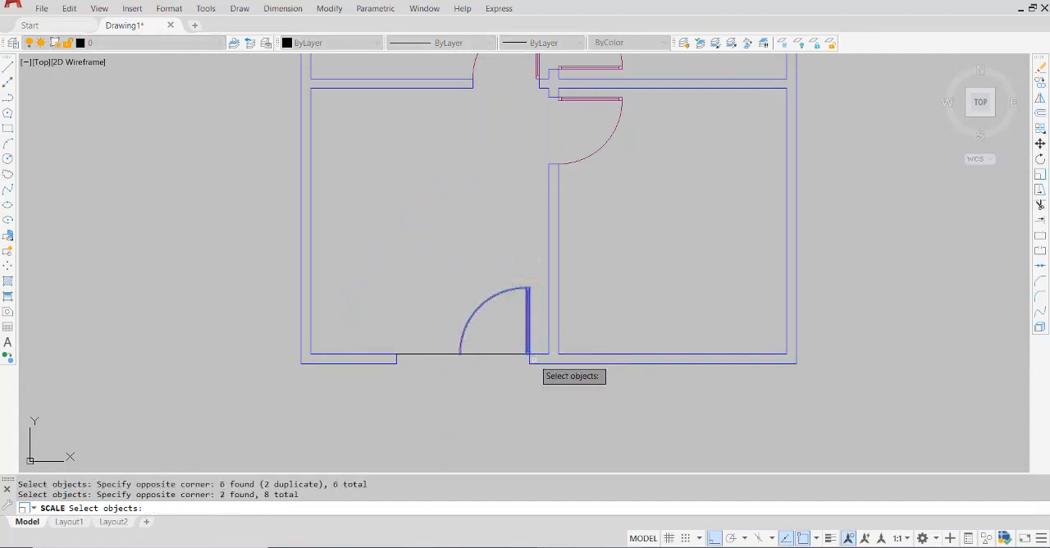
key(Return)
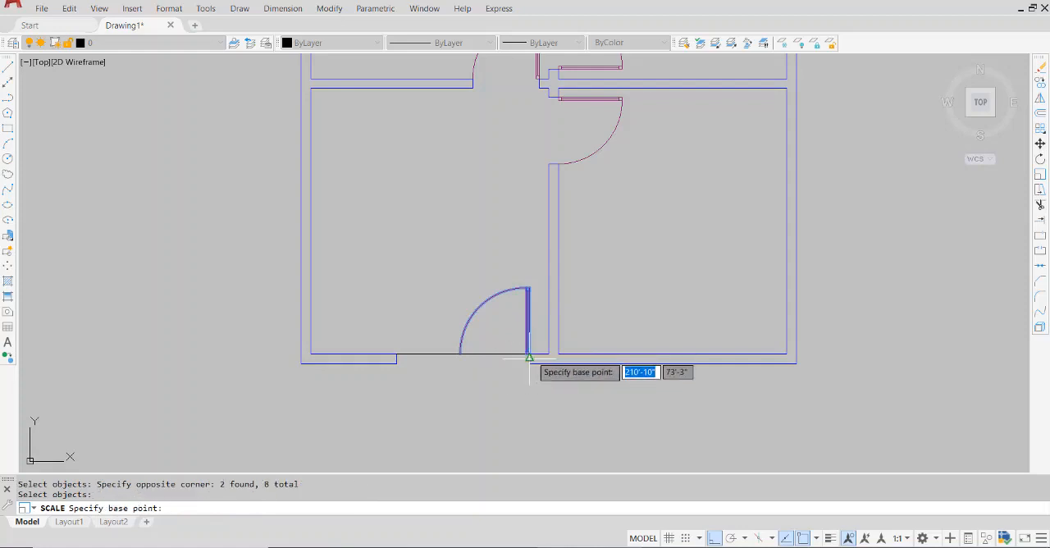
Scale the entrance door by reference about its lower right leaf corner, fitting the arc end to the midpoint of the horizontal opening line
scroll(529, 351, up, 4)
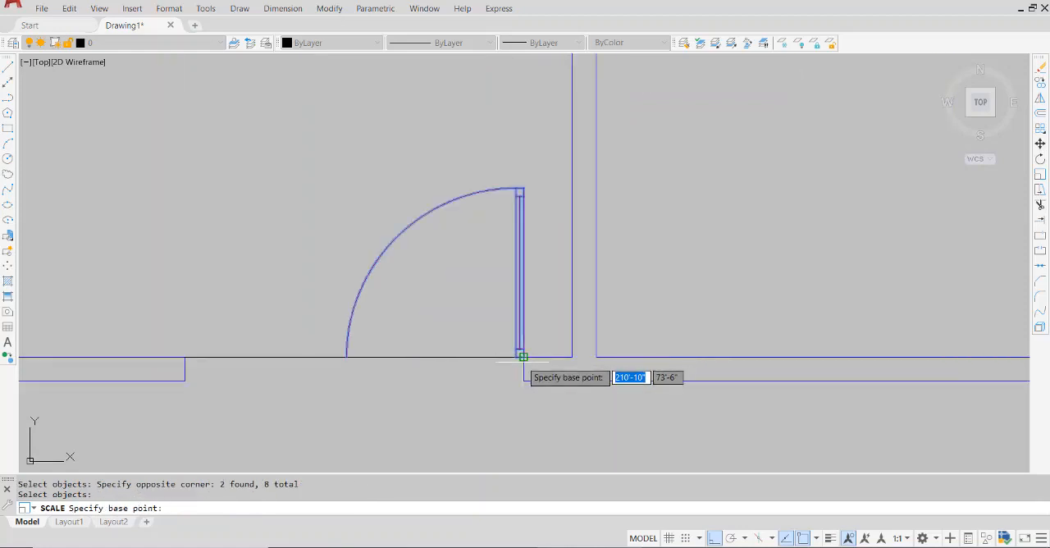
scroll(520, 356, down, 6)
click(523, 358)
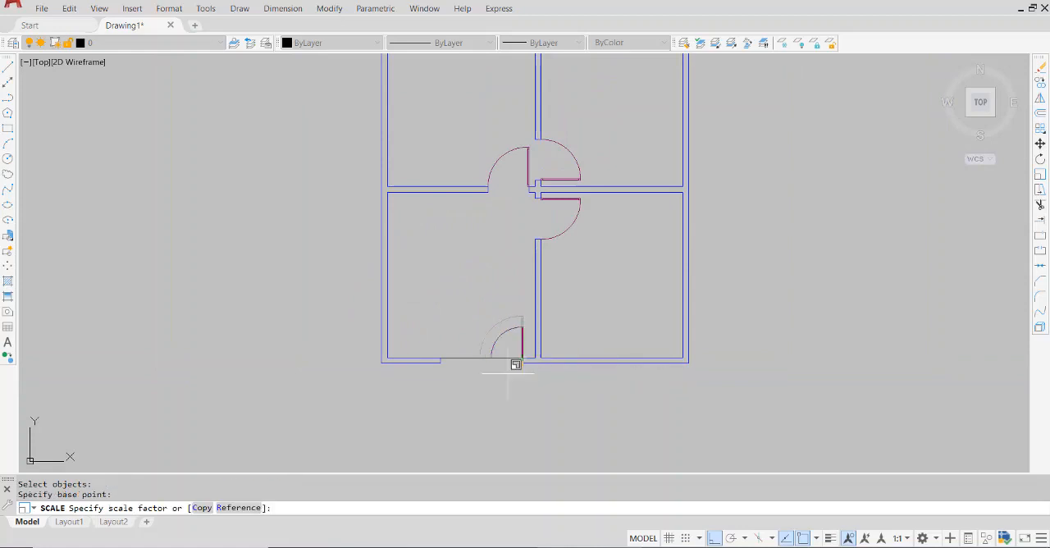
click(238, 506)
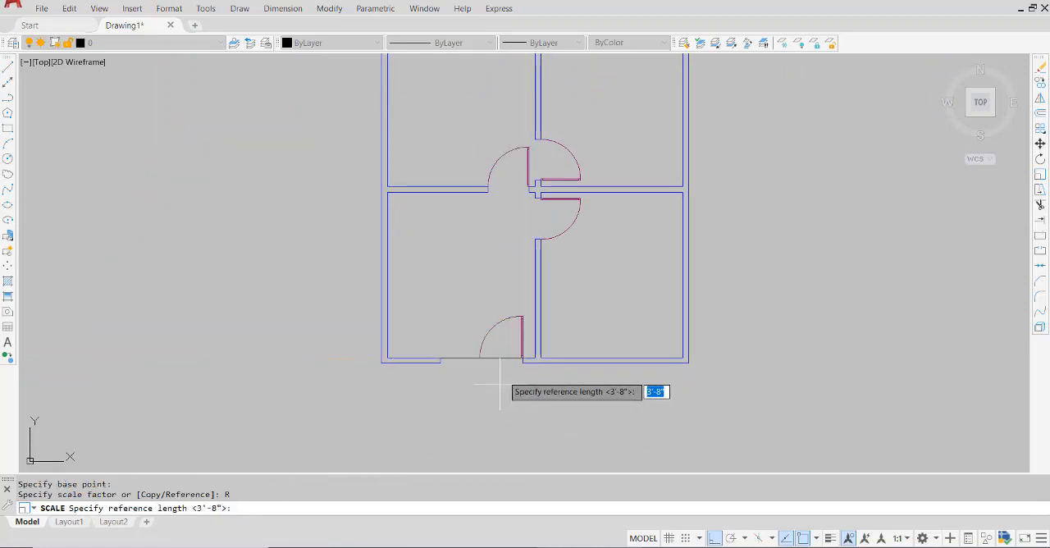
scroll(493, 361, up, 4)
click(595, 298)
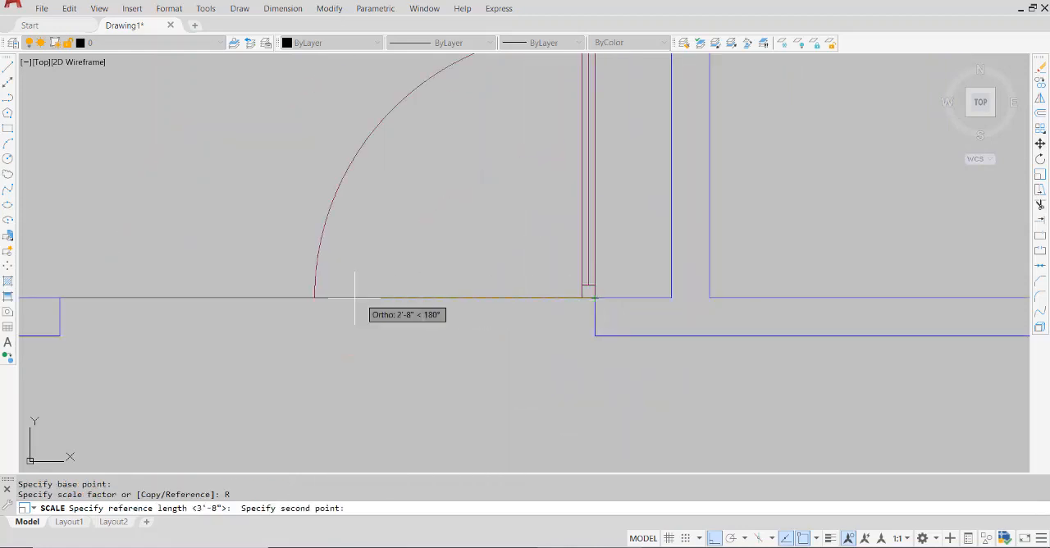
click(315, 298)
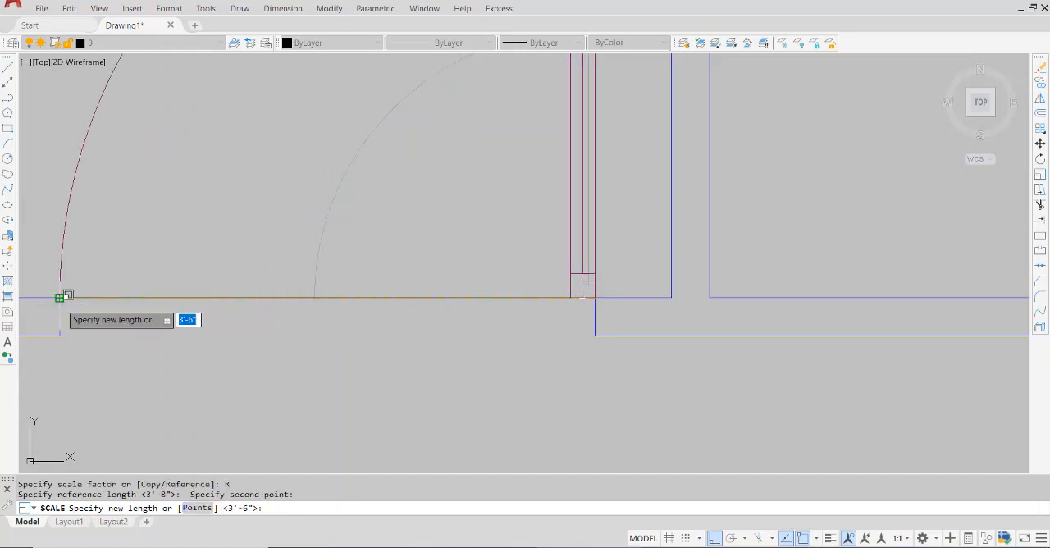
click(326, 297)
scroll(369, 356, down, 8)
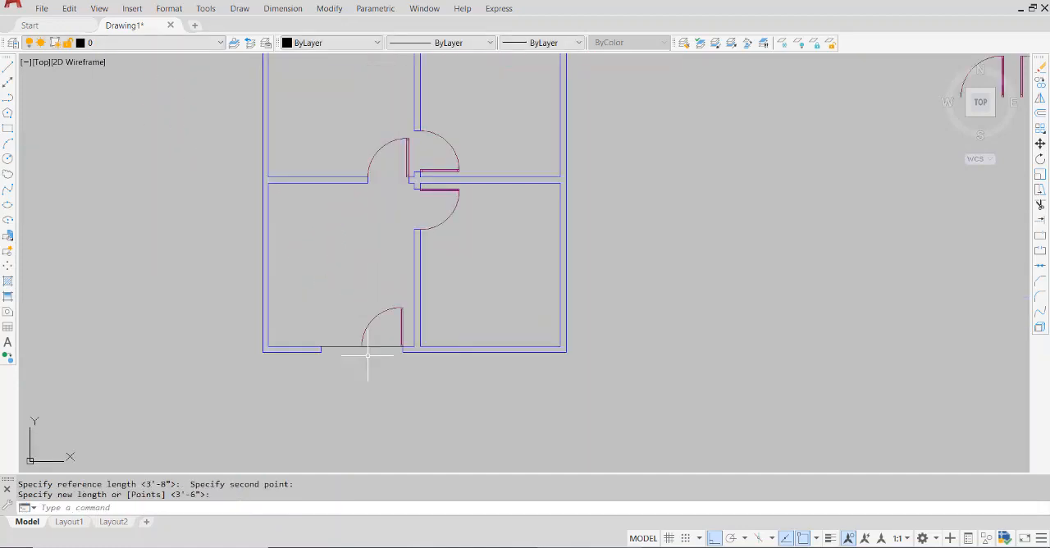
Copy the right-hand spare door outside the plan by its lower left leaf corner to the entrance opening's left inner wall corner
scroll(379, 357, down, 2)
scroll(530, 288, up, 4)
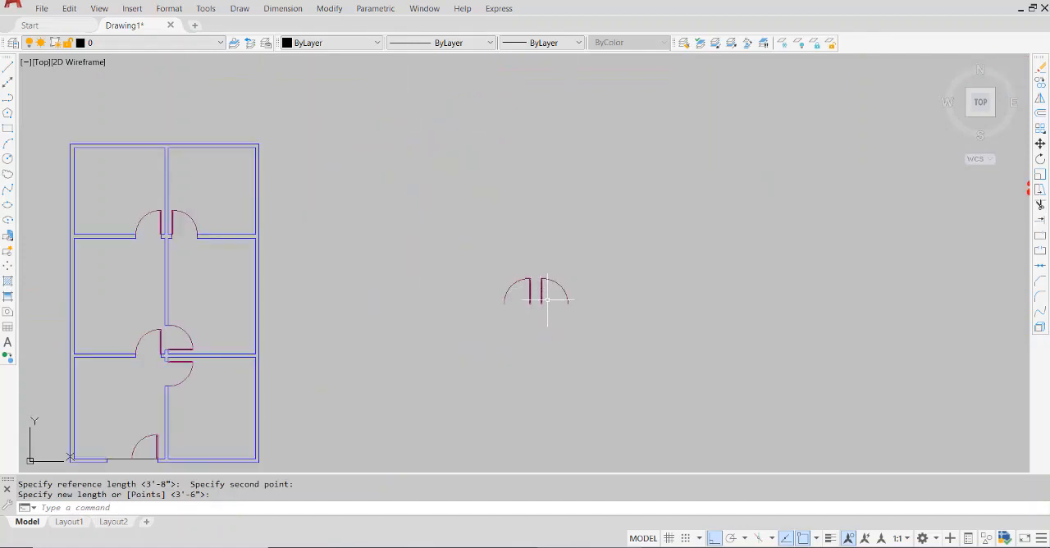
scroll(579, 283, up, 6)
click(578, 290)
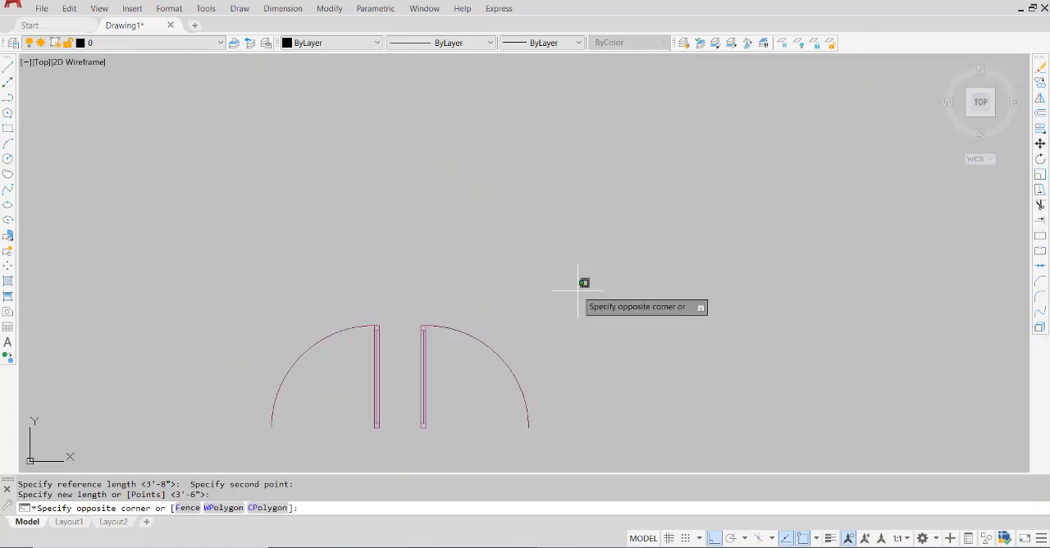
click(414, 442)
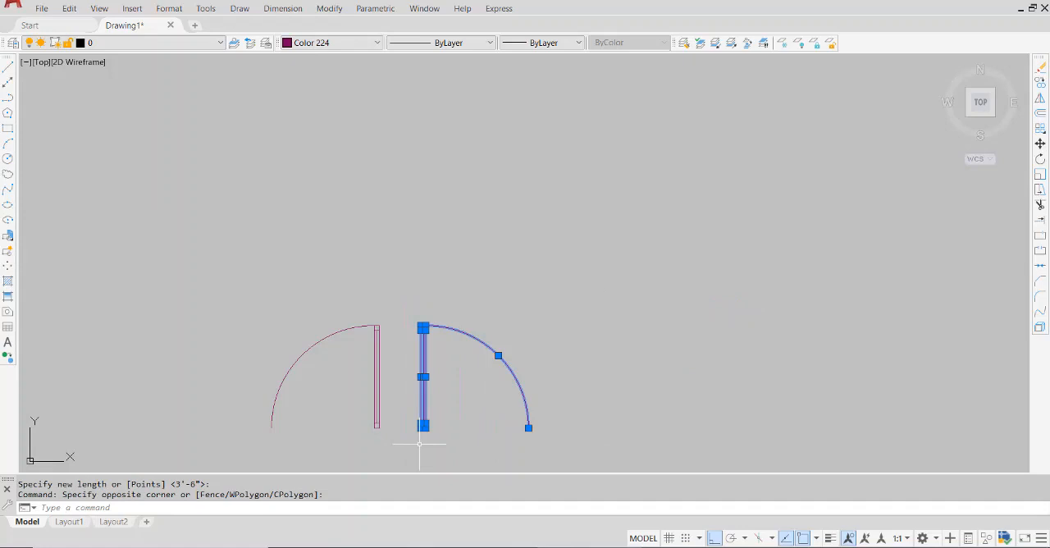
text(co)
key(Return)
scroll(421, 436, up, 6)
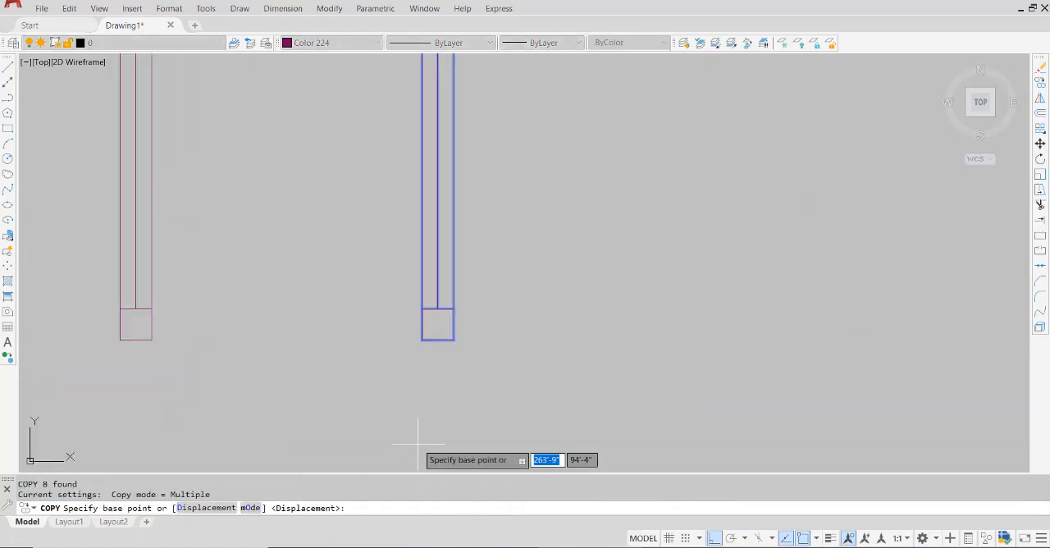
click(423, 339)
scroll(423, 340, down, 5)
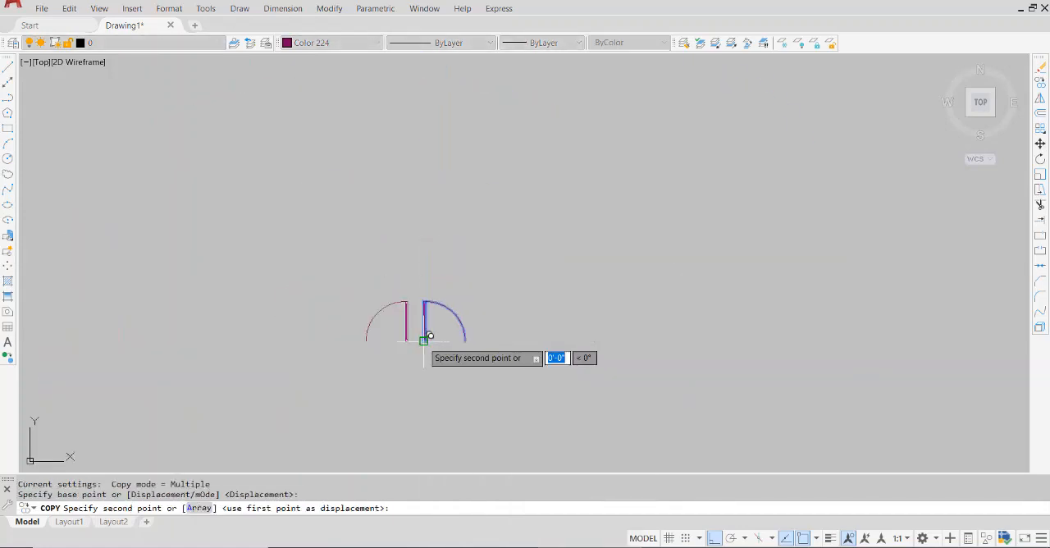
scroll(424, 340, down, 5)
scroll(296, 422, up, 6)
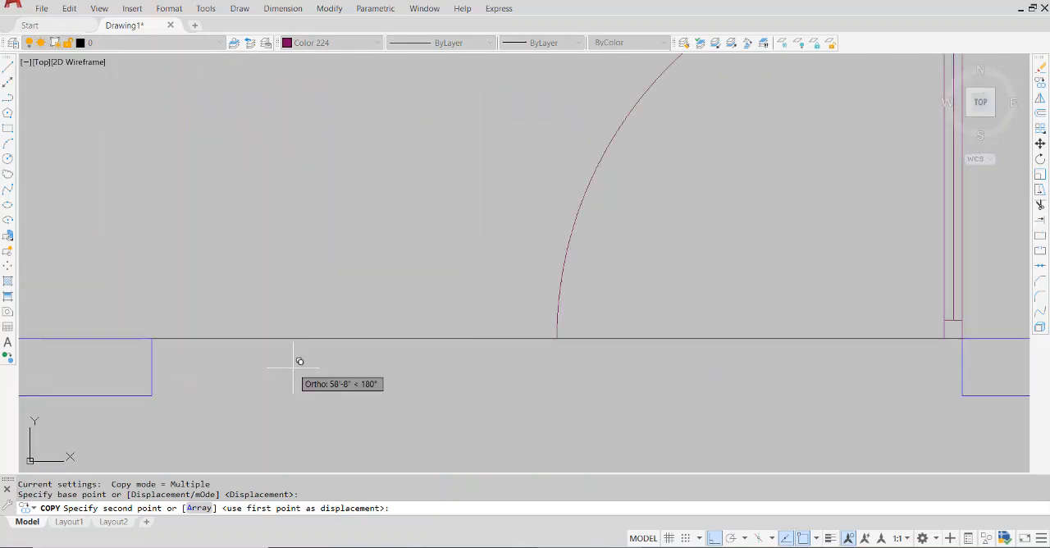
click(156, 334)
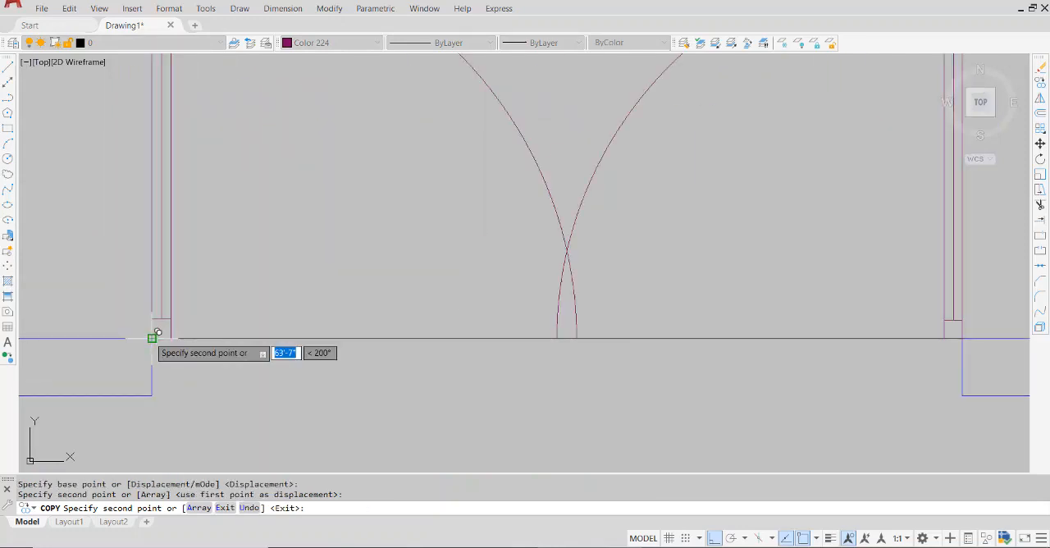
key(Escape)
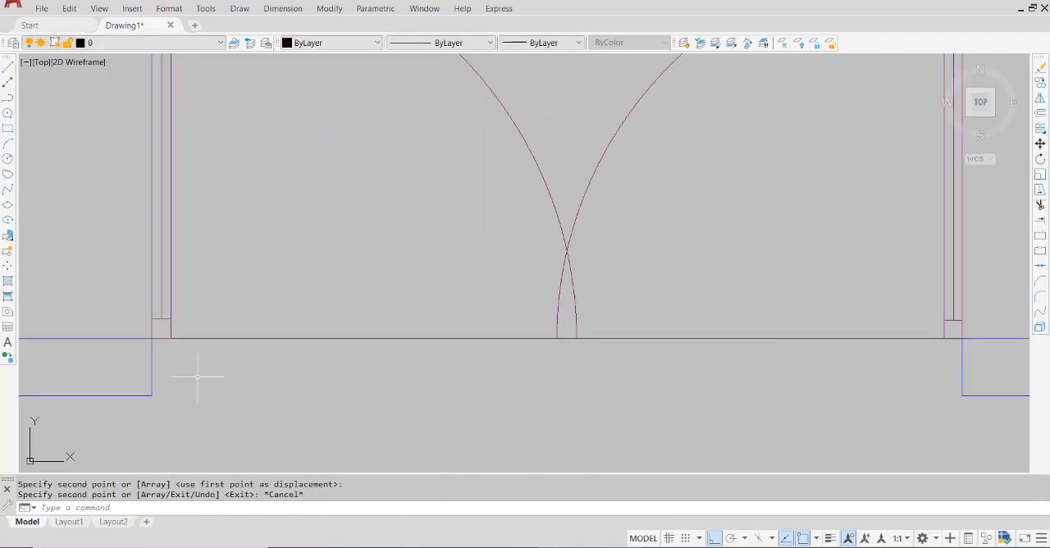
Start Scale and select the whole left door leaf and arc in the entrance opening, including its short hinge-end lines
scroll(196, 376, down, 4)
text(sc)
key(Return)
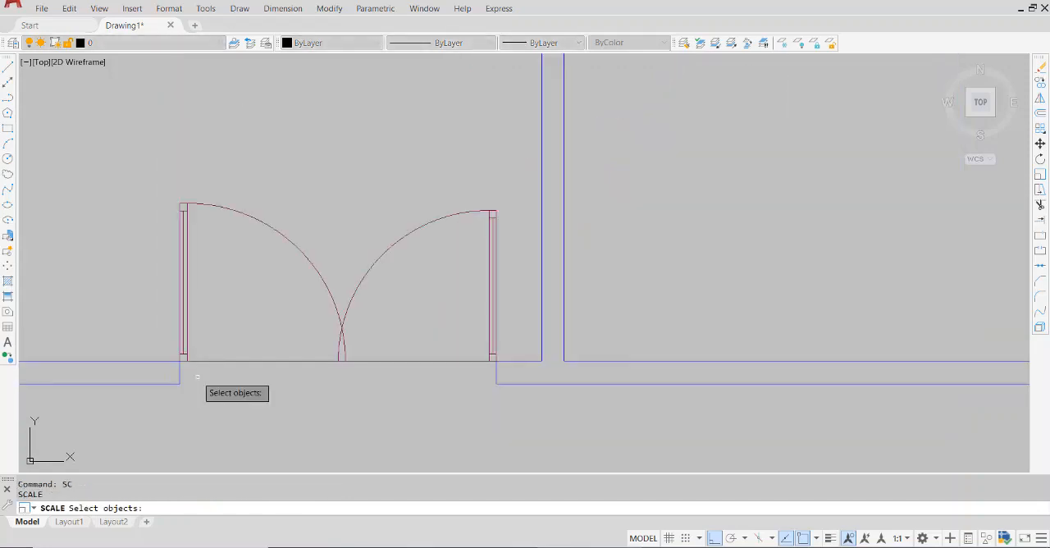
click(273, 188)
click(117, 244)
scroll(195, 349, up, 4)
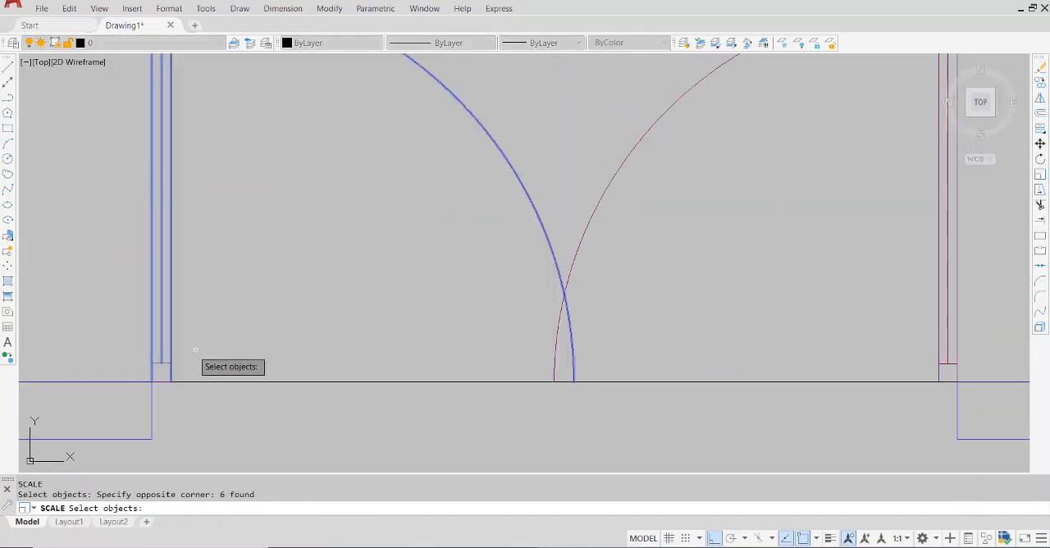
click(122, 352)
click(195, 392)
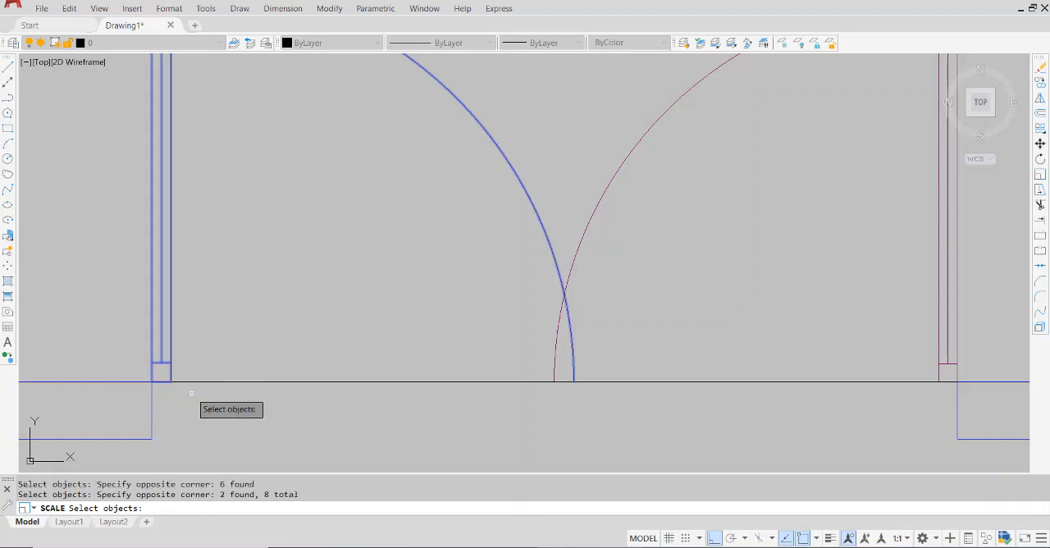
scroll(195, 393, down, 2)
scroll(191, 393, down, 2)
middle_drag(198, 427, 328, 406)
key(Return)
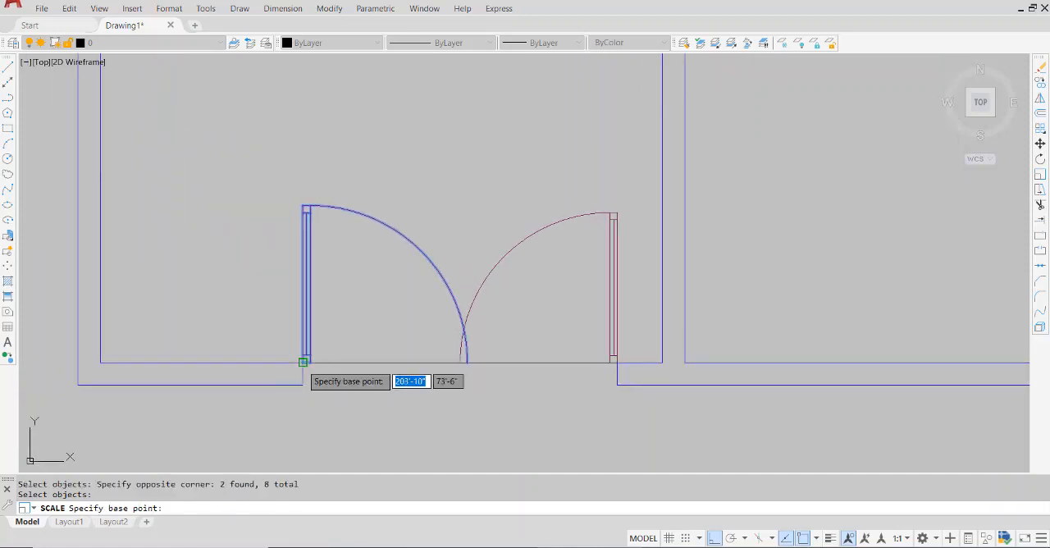
Scale the left entrance door by reference about its lower left leaf corner, bringing its arc end to the right door's arc end
click(303, 361)
click(251, 506)
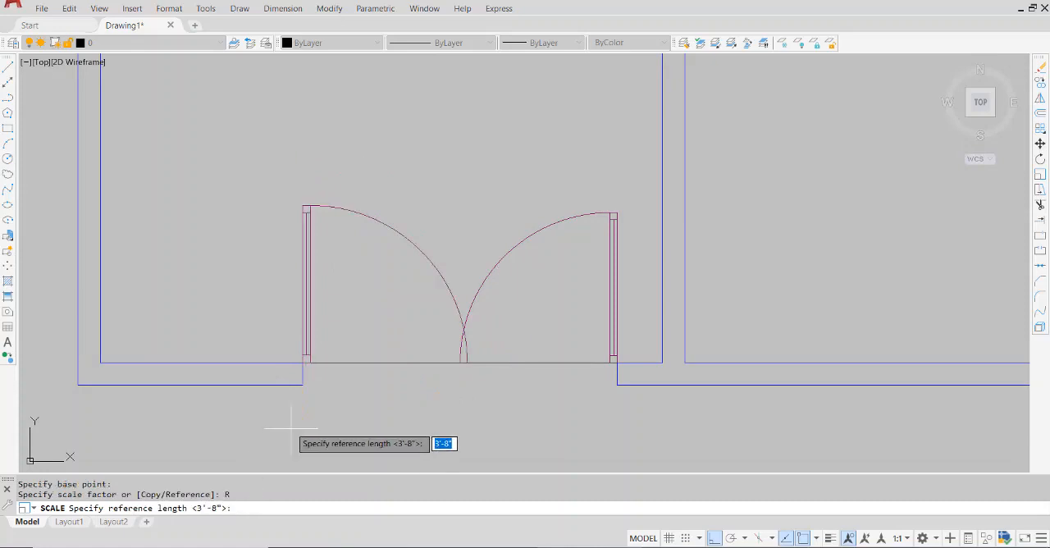
scroll(295, 435, up, 5)
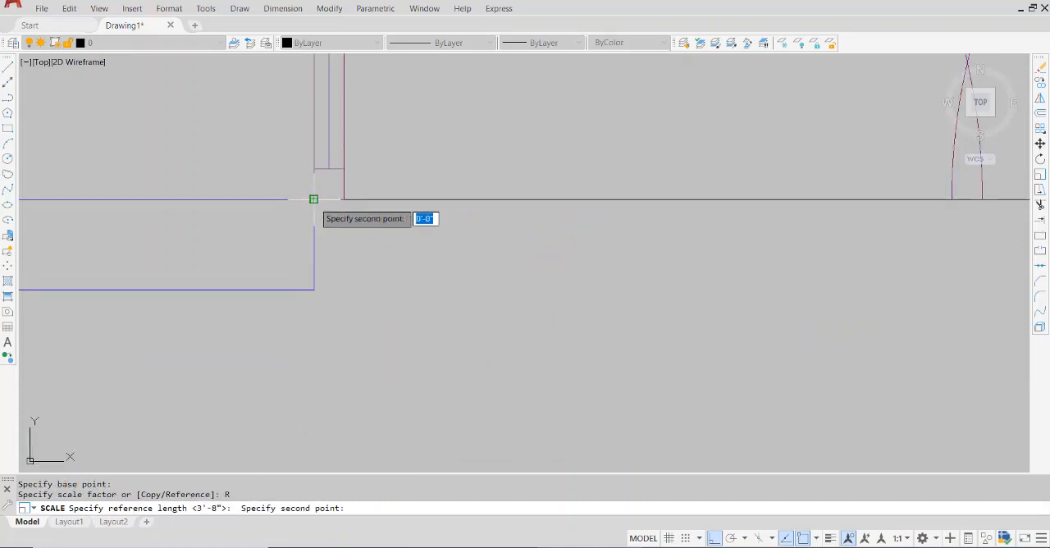
scroll(314, 199, down, 5)
scroll(478, 209, up, 5)
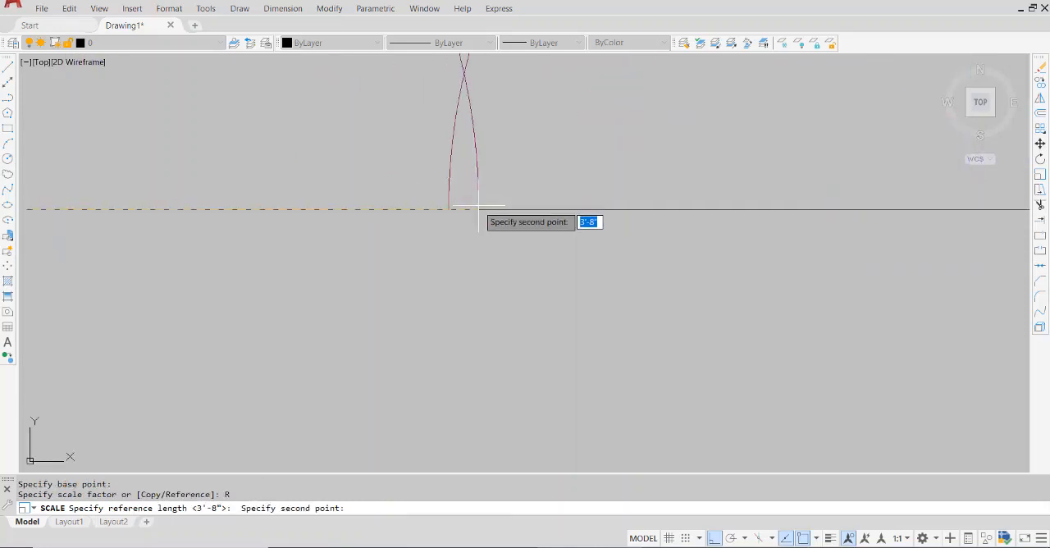
click(478, 208)
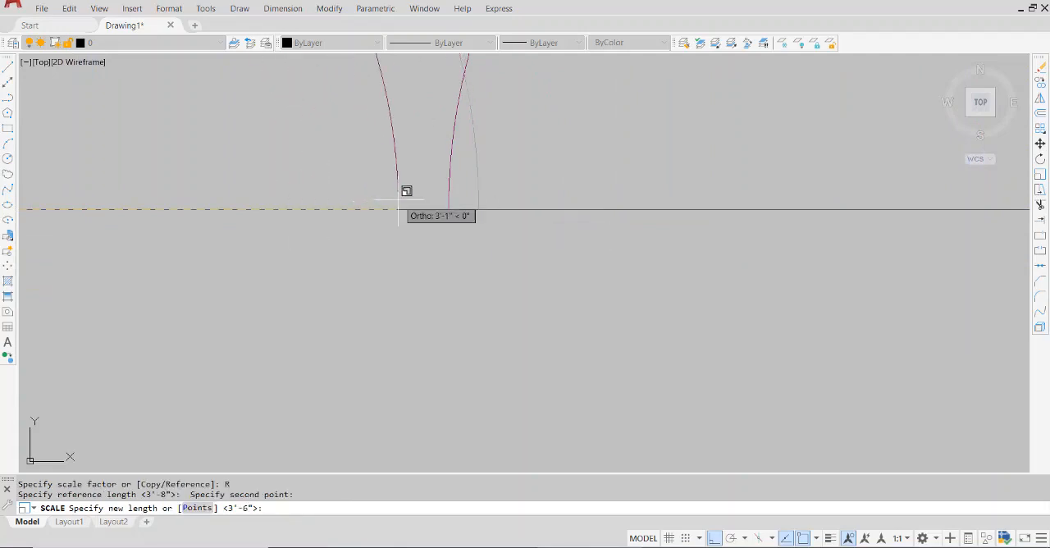
click(449, 209)
scroll(446, 212, down, 5)
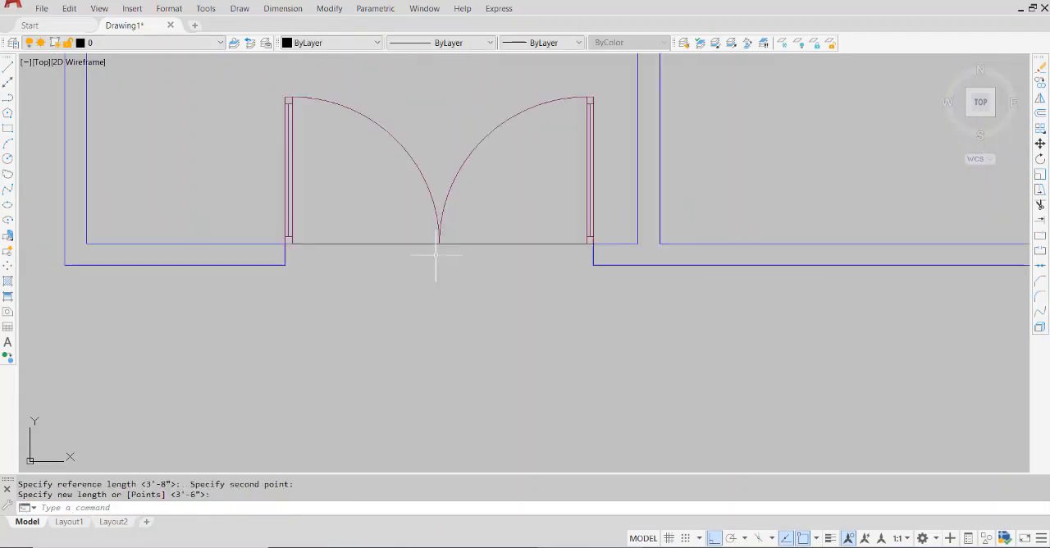
Erase the horizontal helper line across the entrance opening
click(501, 234)
click(470, 264)
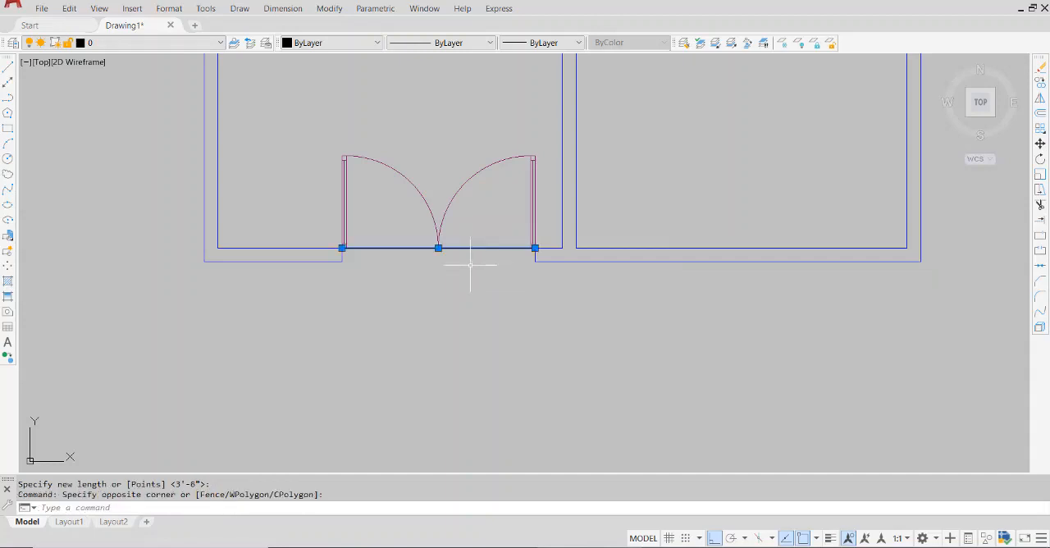
key(Delete)
scroll(486, 296, down, 2)
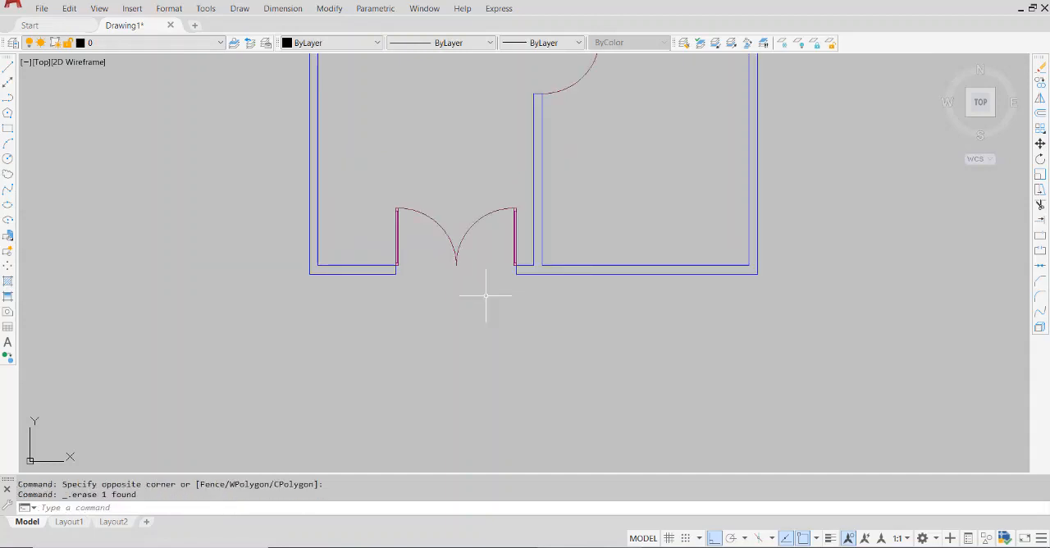
Review the doors placed in the wall openings across the whole floor plan
scroll(486, 294, down, 2)
middle_drag(730, 348, 539, 366)
scroll(457, 340, down, 2)
mouse_move(451, 261)
middle_down()
mouse_move(499, 345)
mouse_move(525, 371)
mouse_move(568, 365)
mouse_move(559, 372)
middle_up()
scroll(553, 371, up, 2)
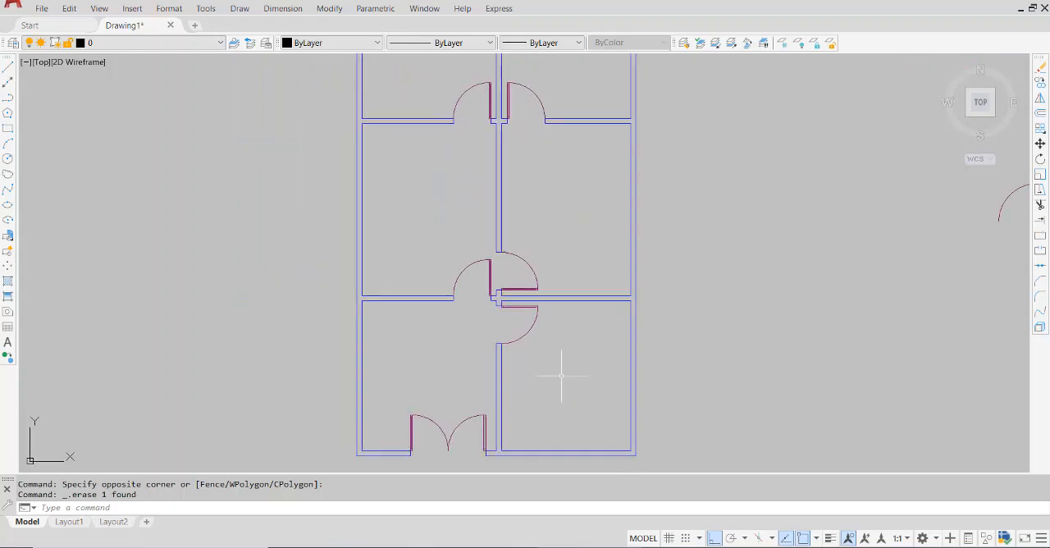
scroll(561, 376, down, 2)
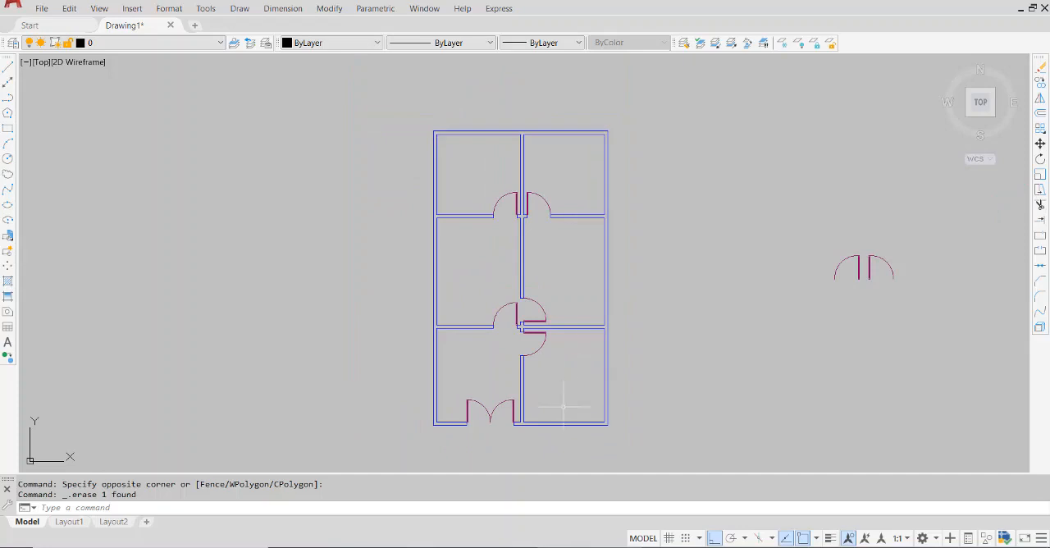
scroll(563, 405, up, 2)
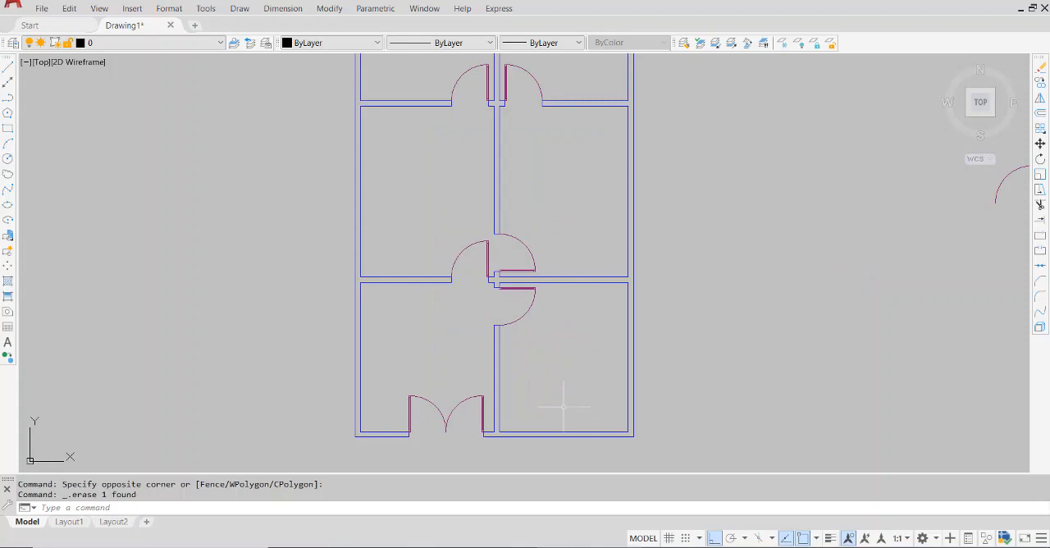
scroll(563, 405, down, 2)
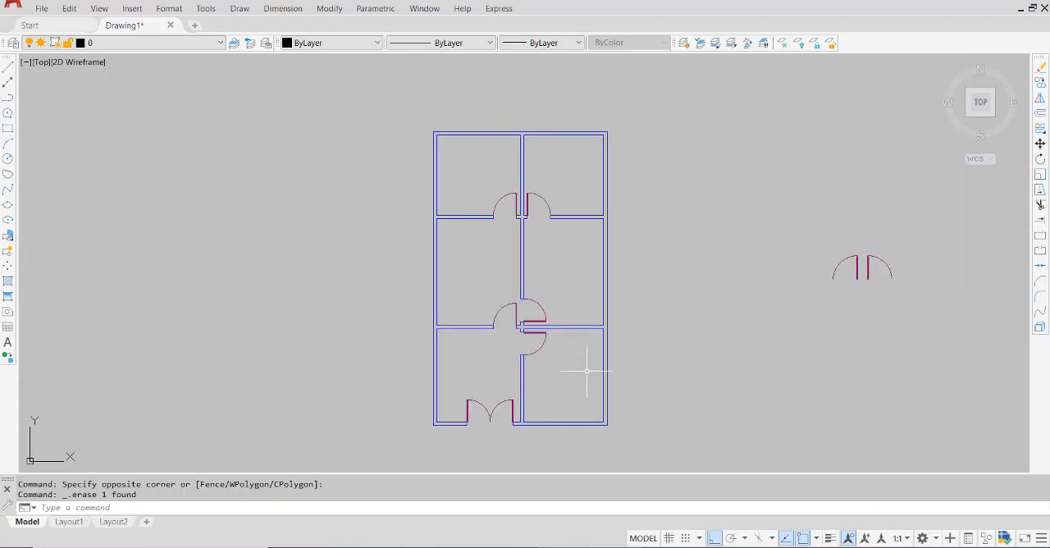